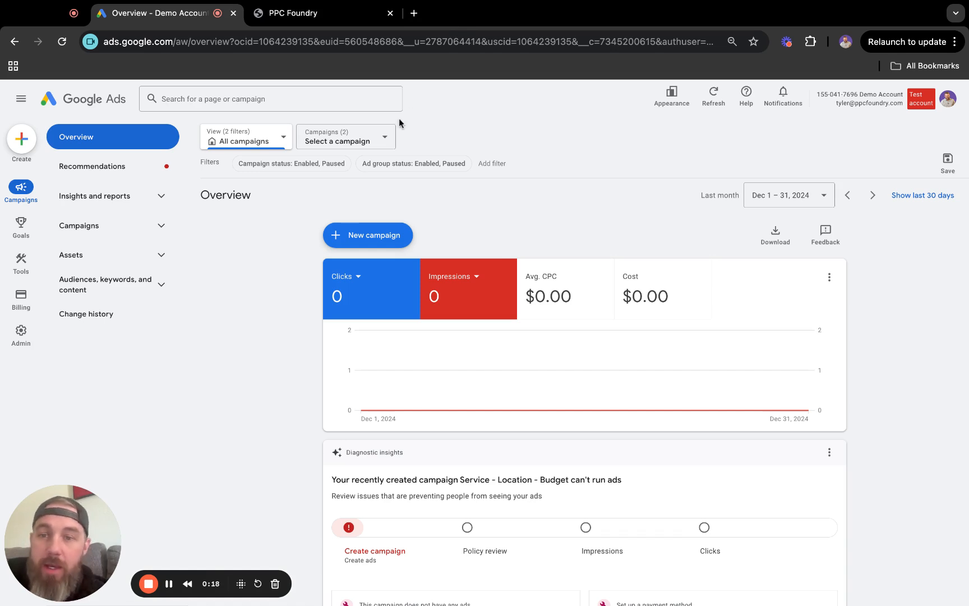
- Switch to the PPC Foundry CRM and open the Integrations page in the Test acct settings
{"action": "left_click", "coordinate": [314, 21]}
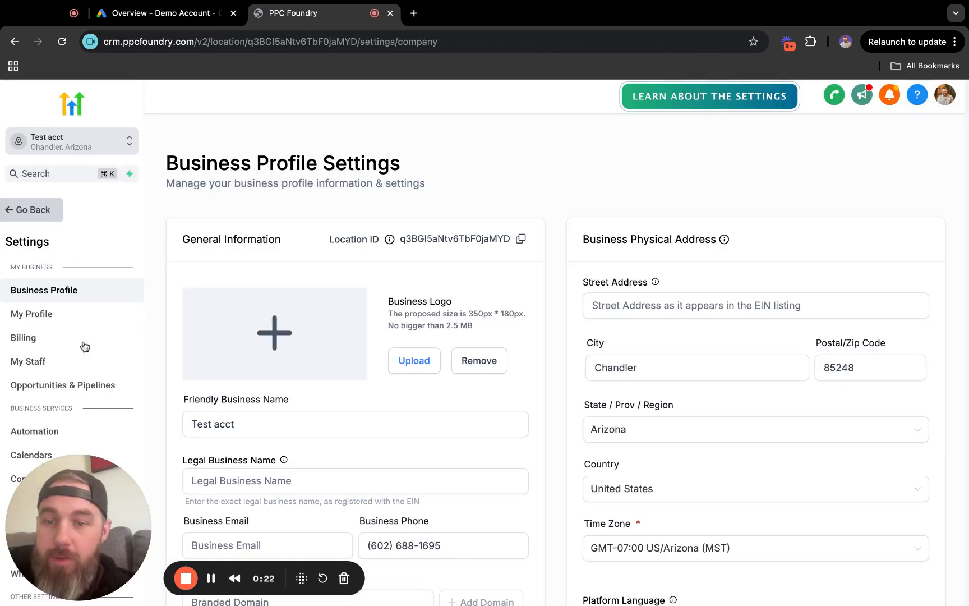
{"action": "scroll", "coordinate": [51, 312], "scroll_direction": "down", "scroll_amount": 3}
{"action": "scroll", "coordinate": [51, 312], "scroll_direction": "down", "scroll_amount": 5}
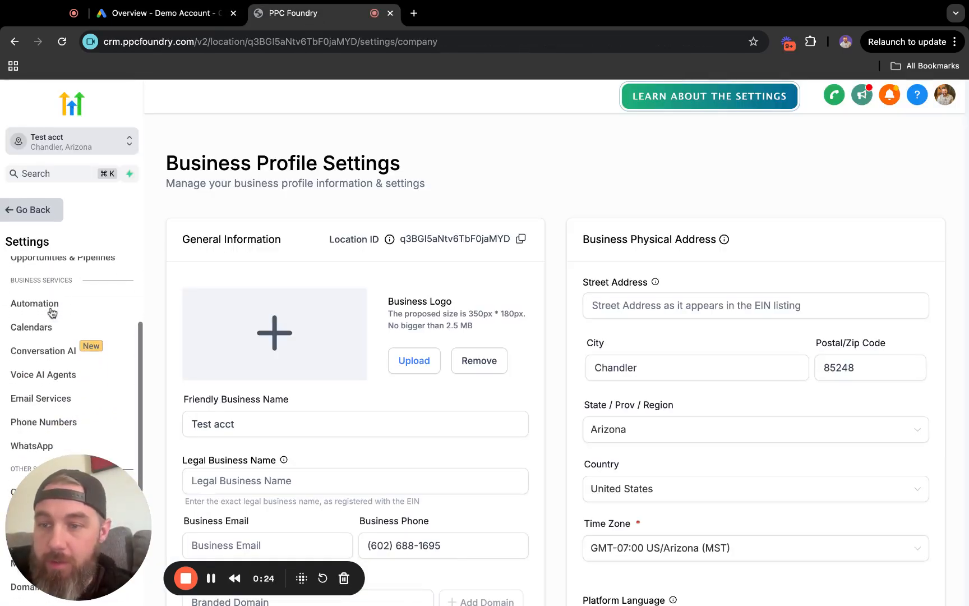
{"action": "scroll", "coordinate": [87, 386], "scroll_direction": "down", "scroll_amount": 2}
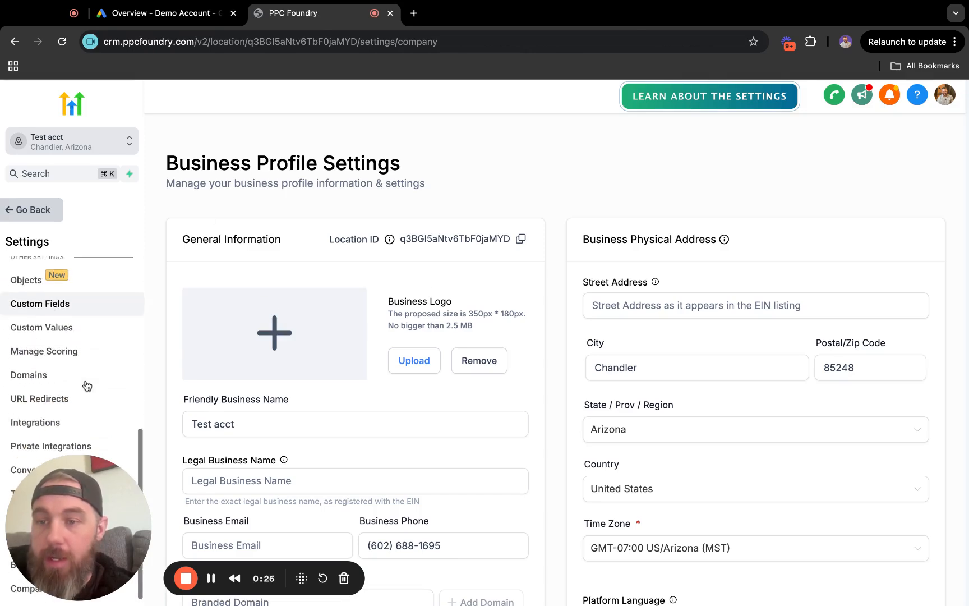
{"action": "left_click", "coordinate": [187, 16]}
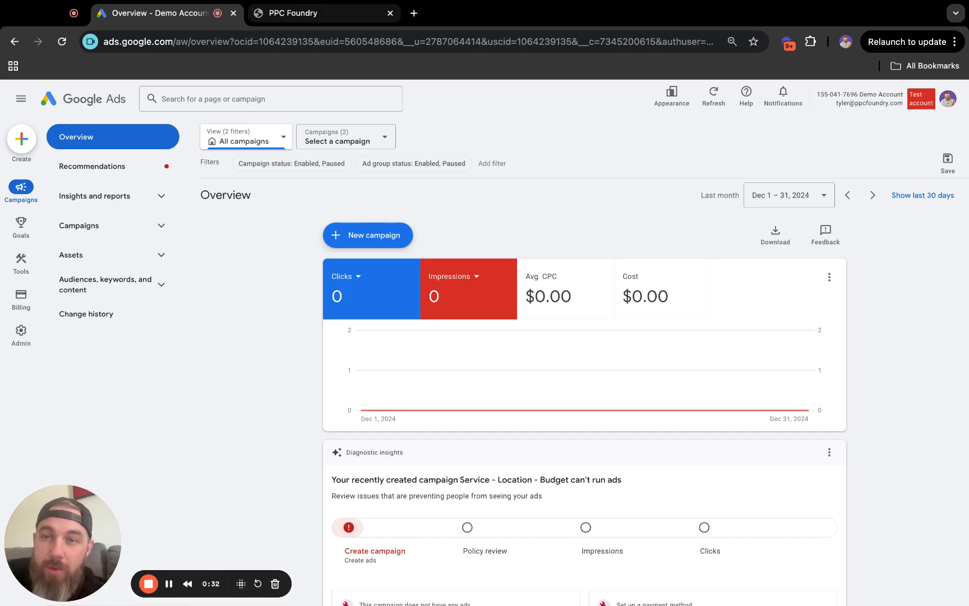
{"action": "left_click", "coordinate": [292, 13]}
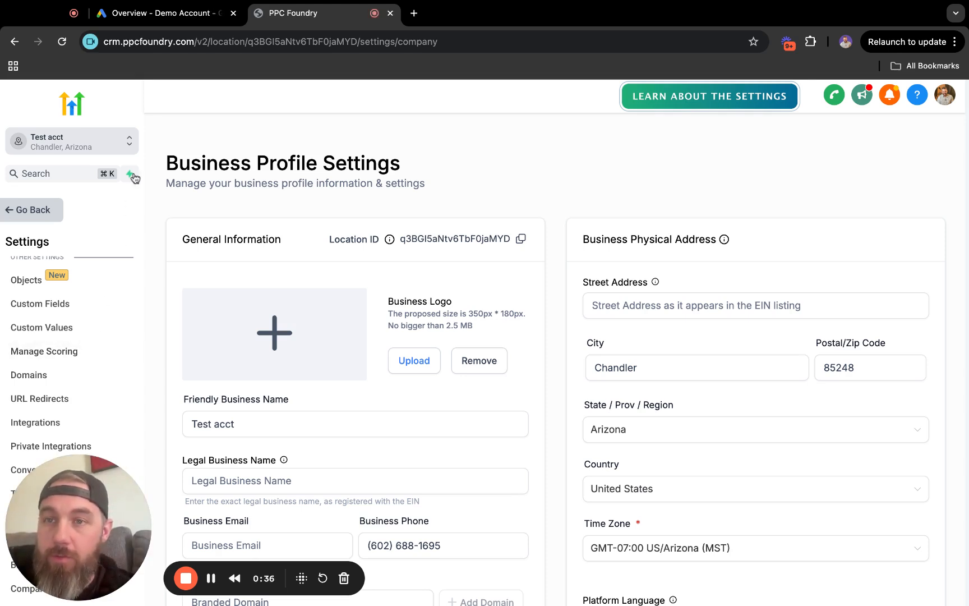
{"action": "scroll", "coordinate": [88, 275], "scroll_direction": "down", "scroll_amount": 1}
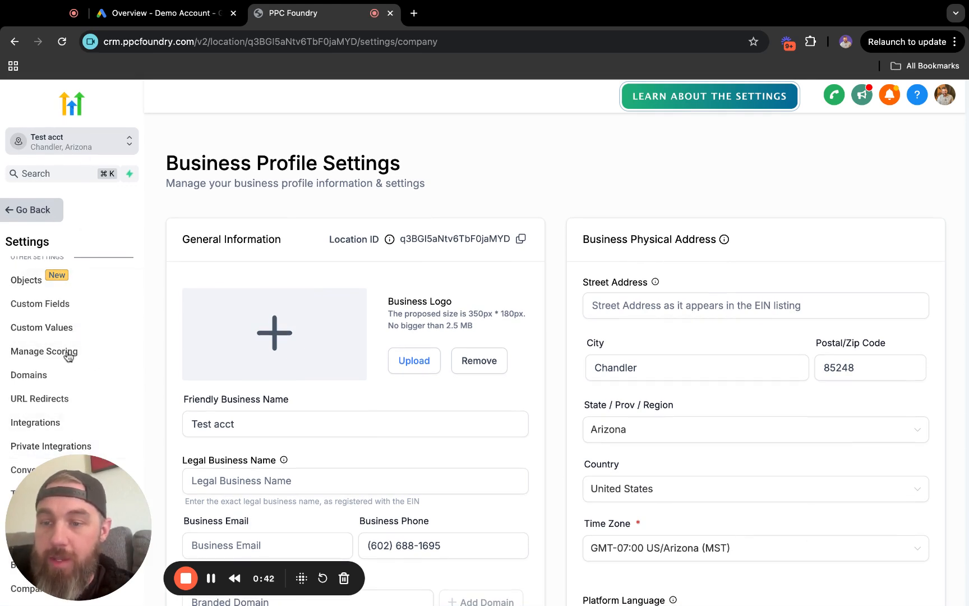
{"action": "left_click", "coordinate": [50, 426]}
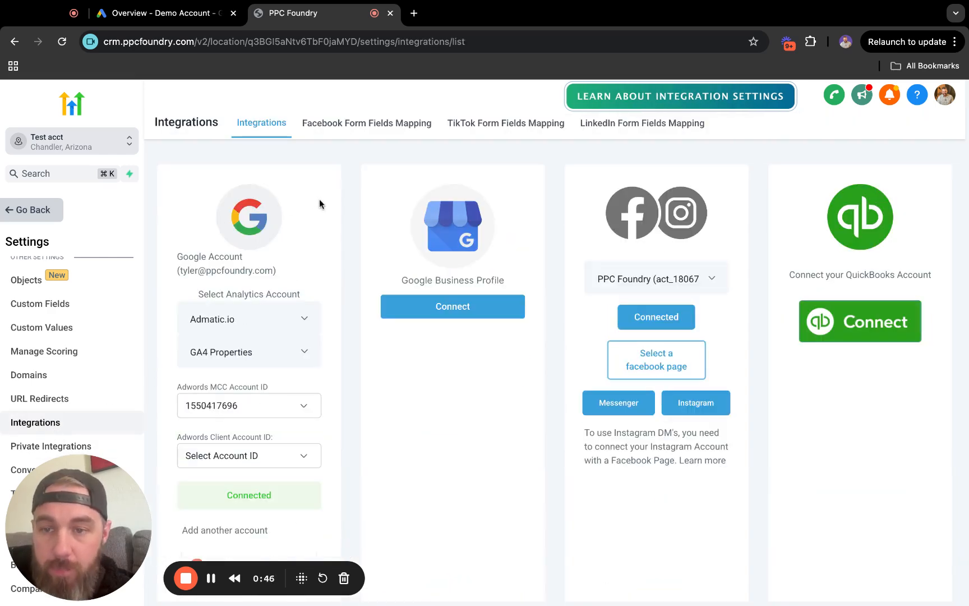
- Examine the Google integration's connected account, MCC account ID, client account ID and connection status
{"action": "scroll", "coordinate": [309, 214], "scroll_direction": "down", "scroll_amount": 5}
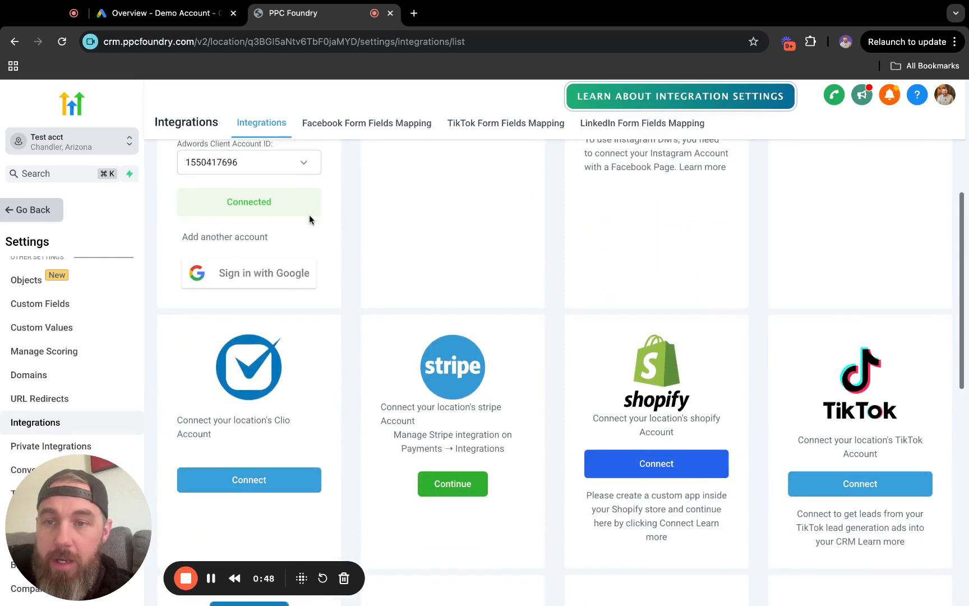
{"action": "scroll", "coordinate": [283, 186], "scroll_direction": "up", "scroll_amount": 3}
{"action": "scroll", "coordinate": [282, 186], "scroll_direction": "down", "scroll_amount": 1}
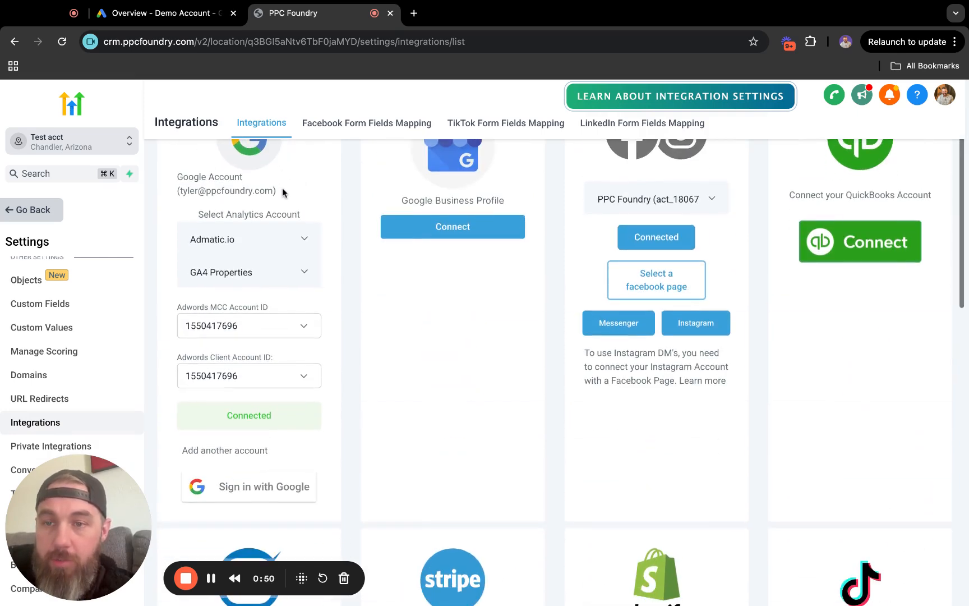
{"action": "left_click_drag", "start_coordinate": [276, 191], "coordinate": [180, 191]}
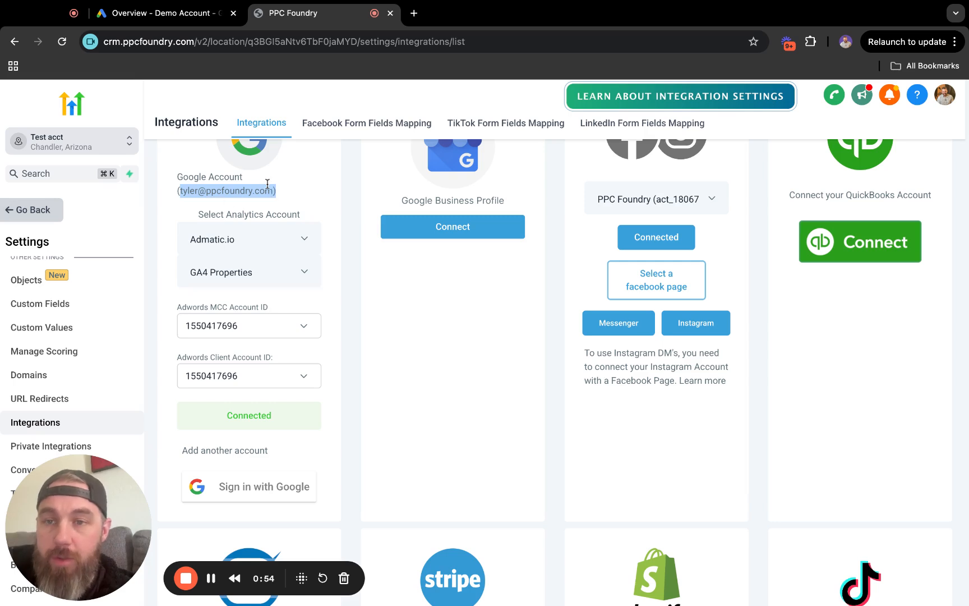
{"action": "left_click", "coordinate": [321, 175]}
{"action": "scroll", "coordinate": [321, 179], "scroll_direction": "down", "scroll_amount": 5}
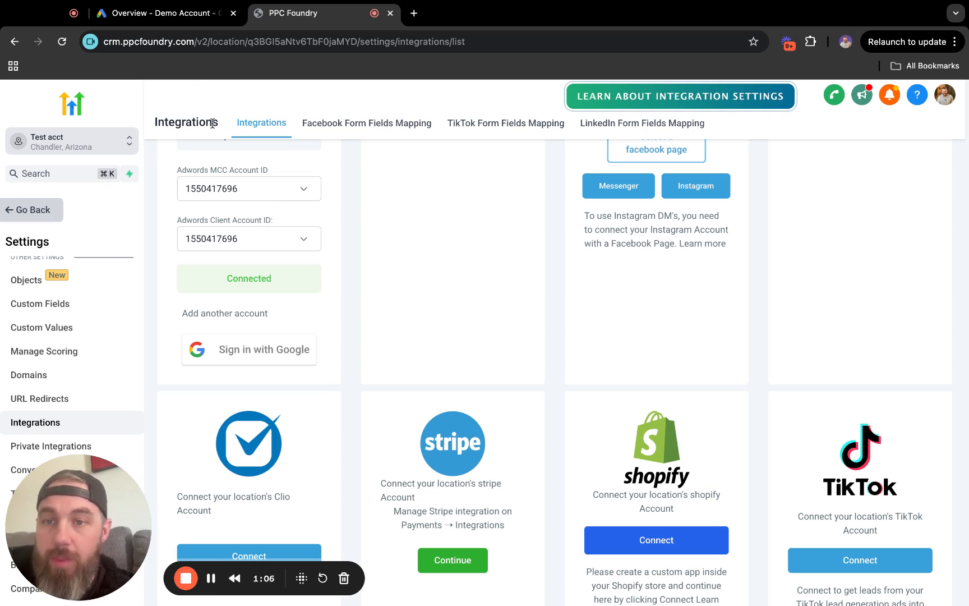
- Check the account number in Google Ads against the Adwords account IDs selected in the CRM's Google integration
{"action": "left_click", "coordinate": [174, 13]}
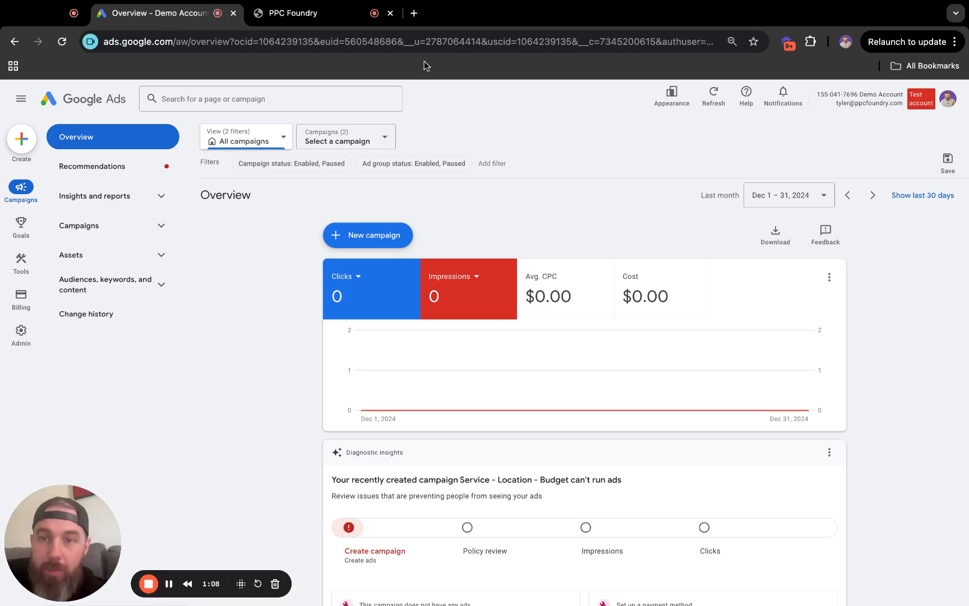
{"action": "triple_click", "coordinate": [858, 94]}
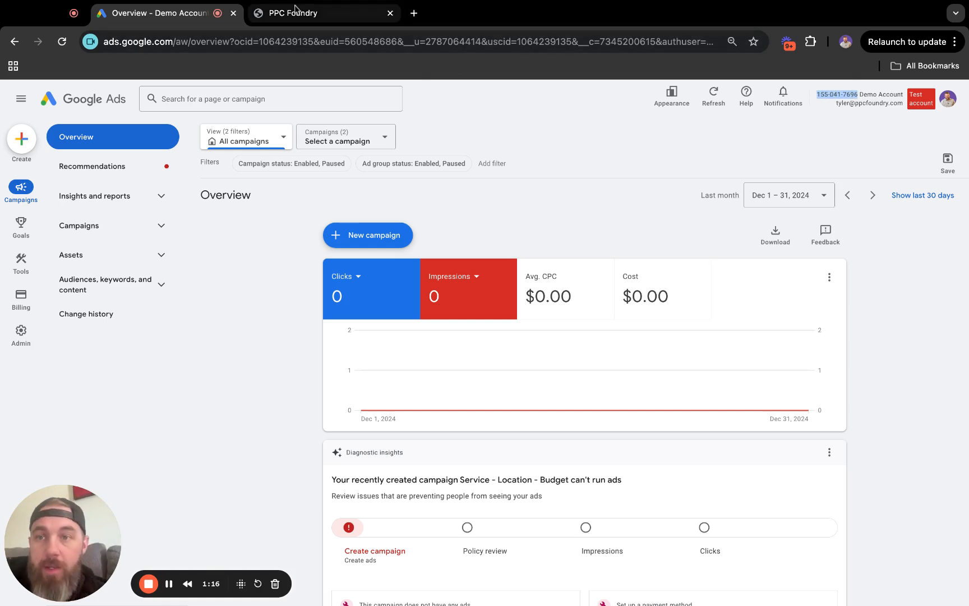
{"action": "left_click", "coordinate": [287, 22]}
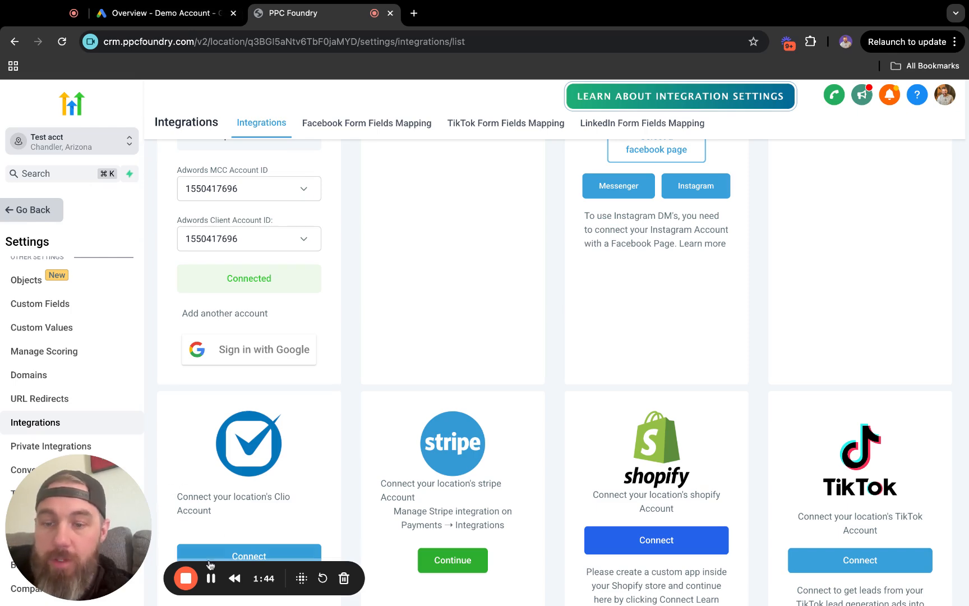
- Switch to Google Ads and open the conversions Summary under Goals
{"action": "key", "text": "ctrl+shift+Tab"}
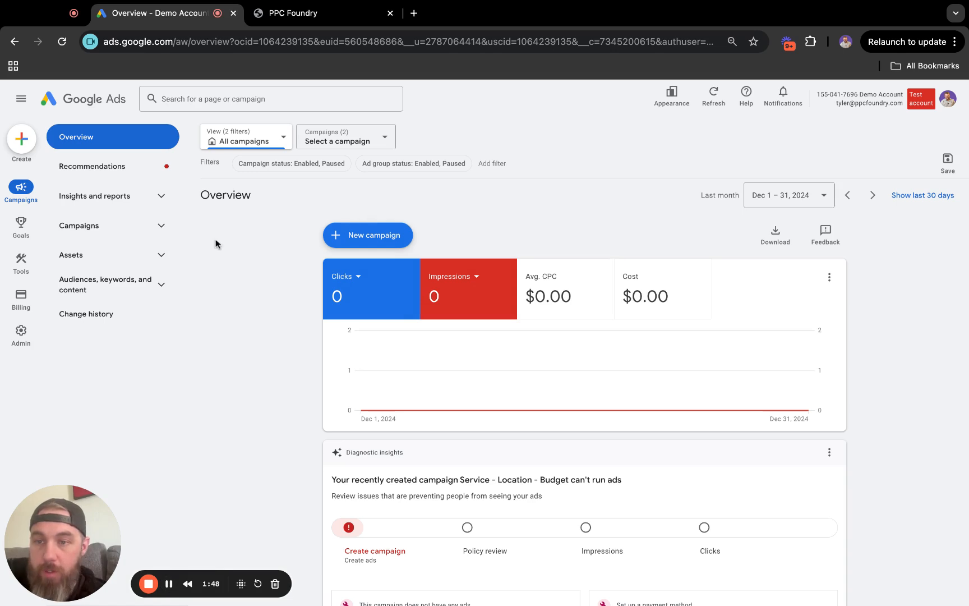
{"action": "mouse_move", "coordinate": [22, 238]}
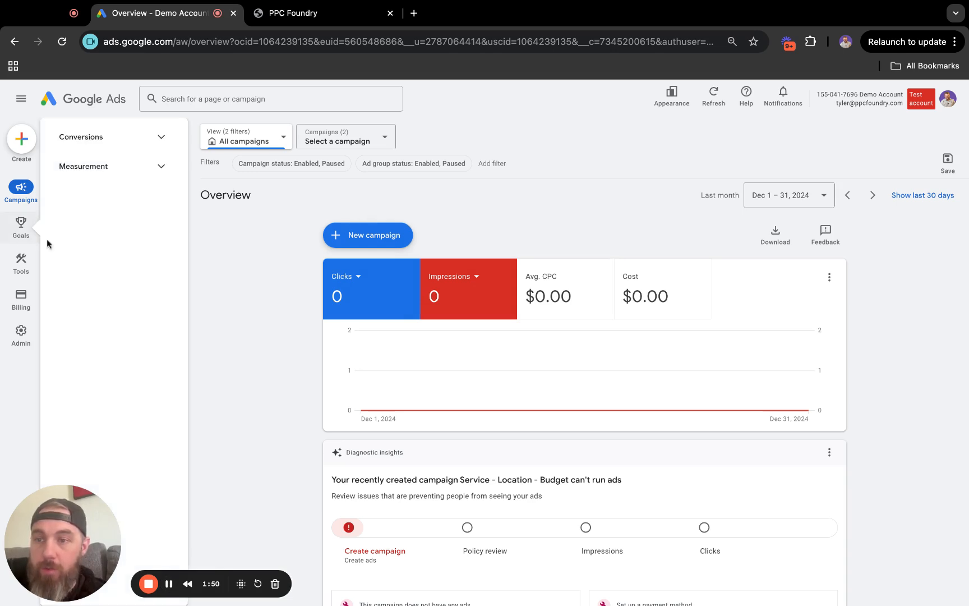
{"action": "left_click", "coordinate": [105, 144]}
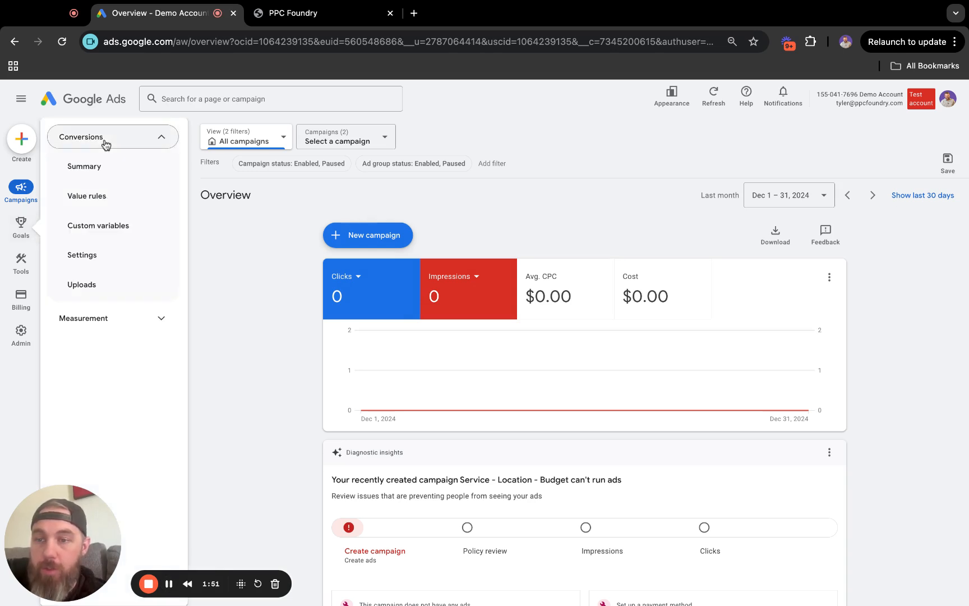
{"action": "left_click", "coordinate": [111, 175]}
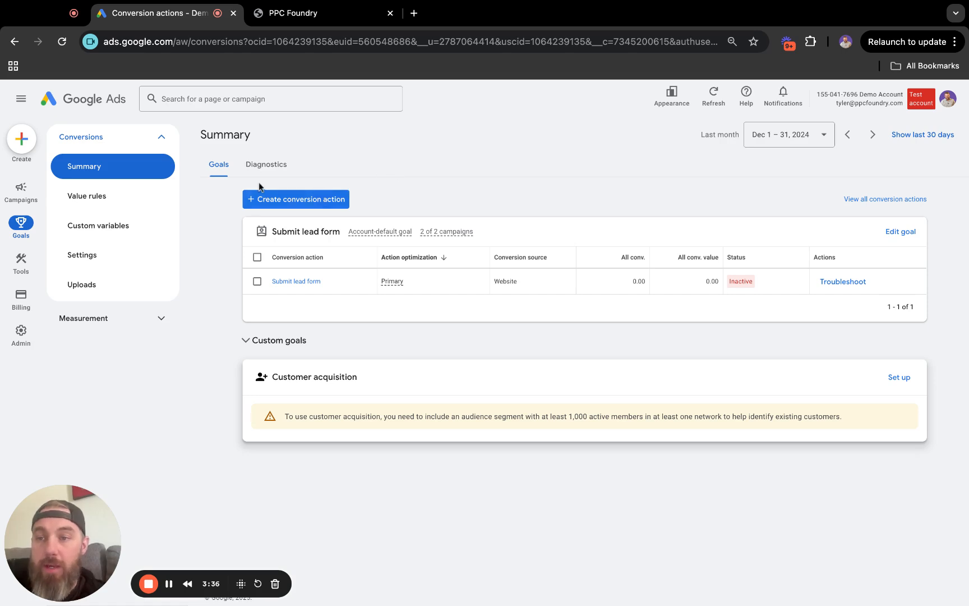
- Start a new Import conversion action from CRMs, files, or other data sources that tracks conversions from clicks
{"action": "left_click", "coordinate": [314, 207]}
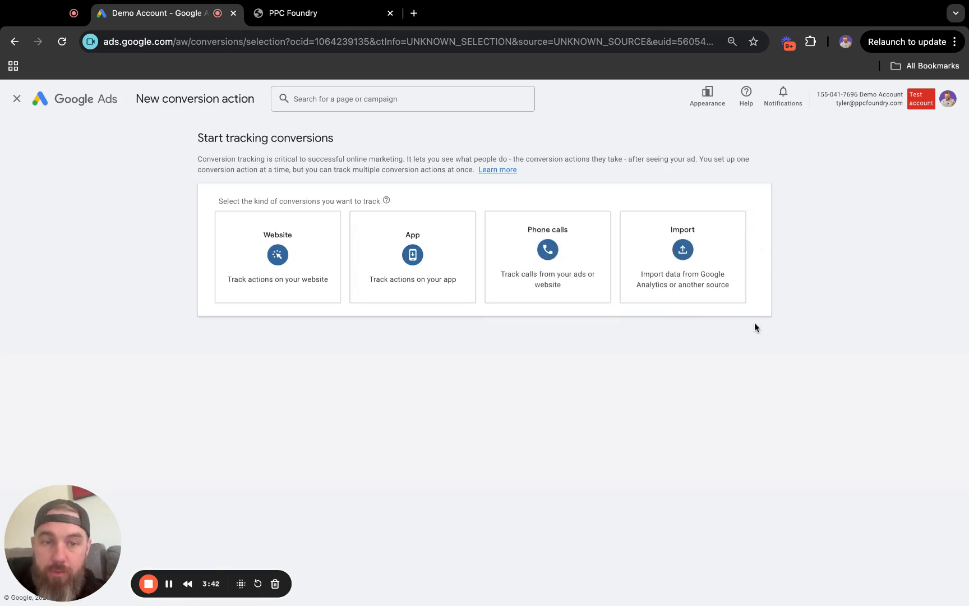
{"action": "left_click", "coordinate": [693, 281]}
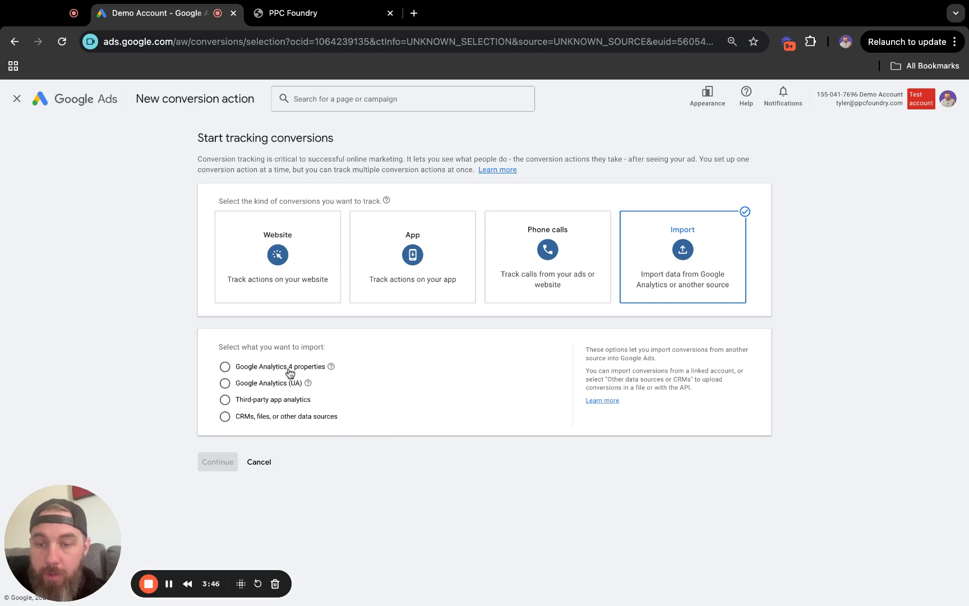
{"action": "left_click", "coordinate": [264, 417]}
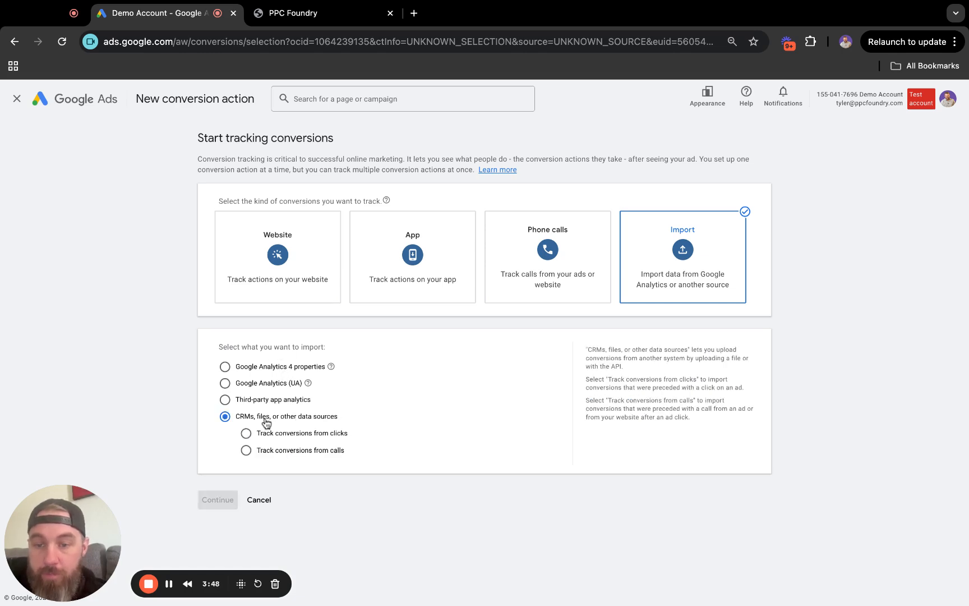
{"action": "left_click", "coordinate": [321, 435]}
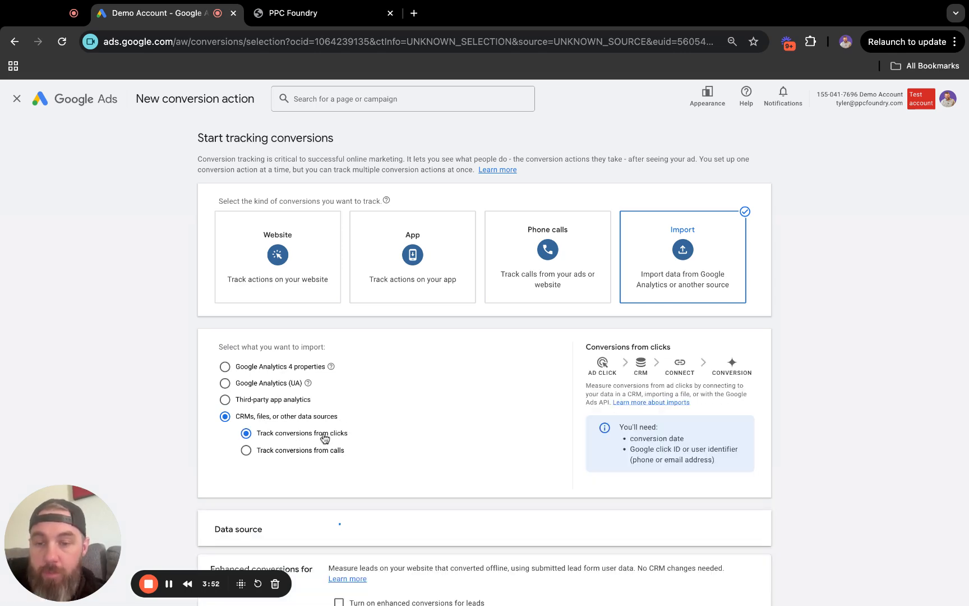
- Look through the connectable data sources, but choose to skip this step and set up a data source later
{"action": "scroll", "coordinate": [419, 441], "scroll_direction": "down", "scroll_amount": 3}
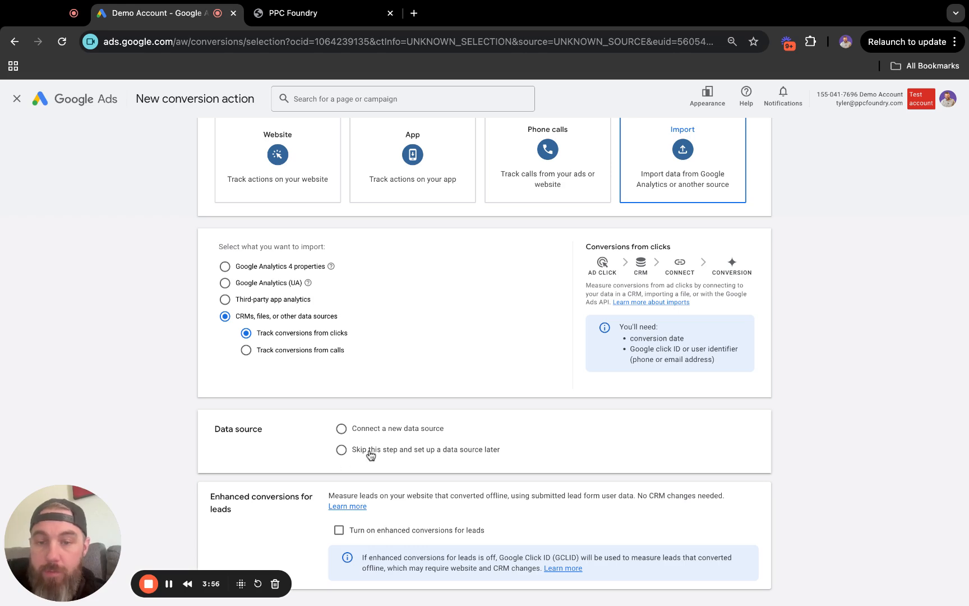
{"action": "left_click", "coordinate": [370, 454]}
{"action": "left_click", "coordinate": [416, 432]}
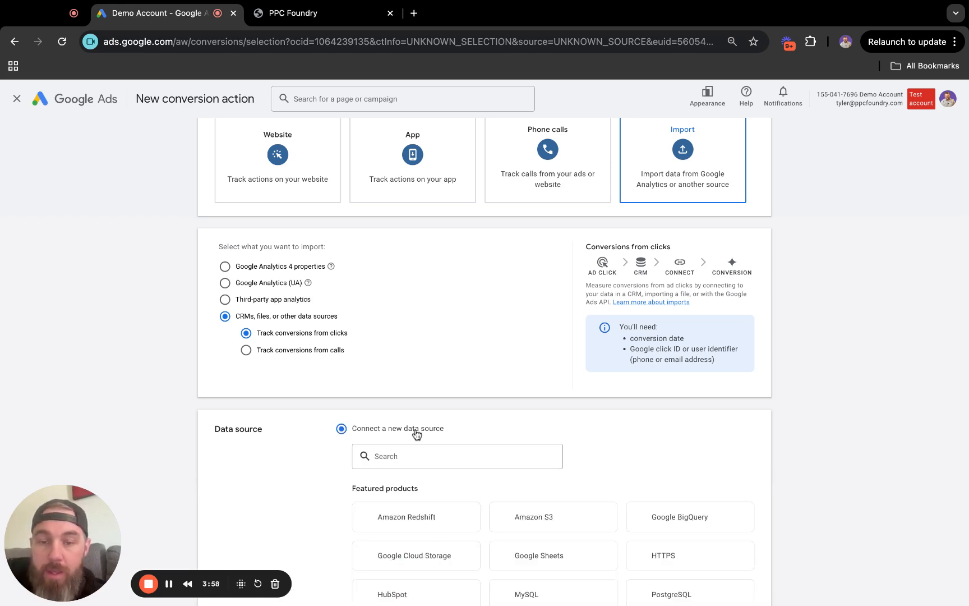
{"action": "scroll", "coordinate": [360, 417], "scroll_direction": "down", "scroll_amount": 4}
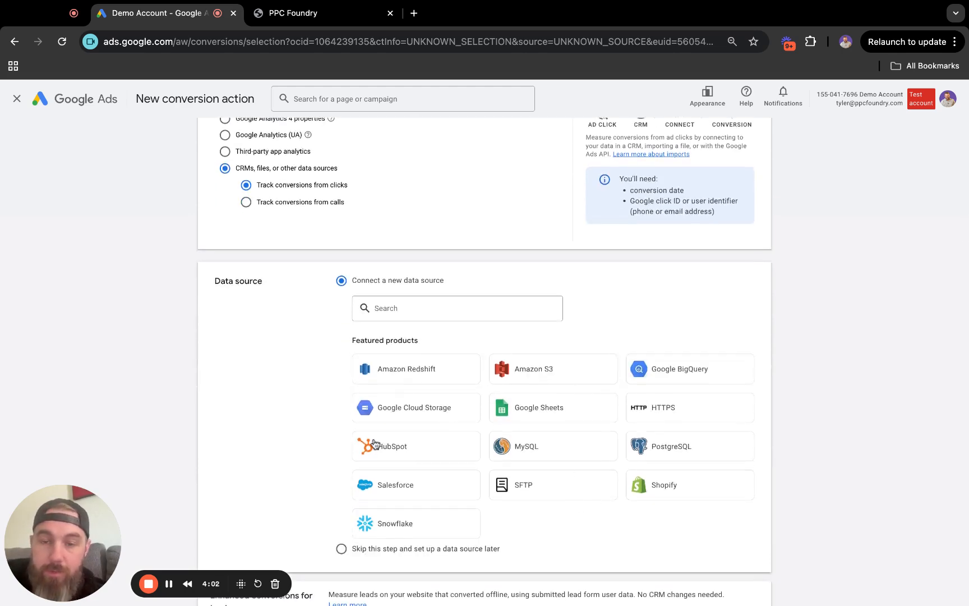
{"action": "scroll", "coordinate": [331, 324], "scroll_direction": "down", "scroll_amount": 2}
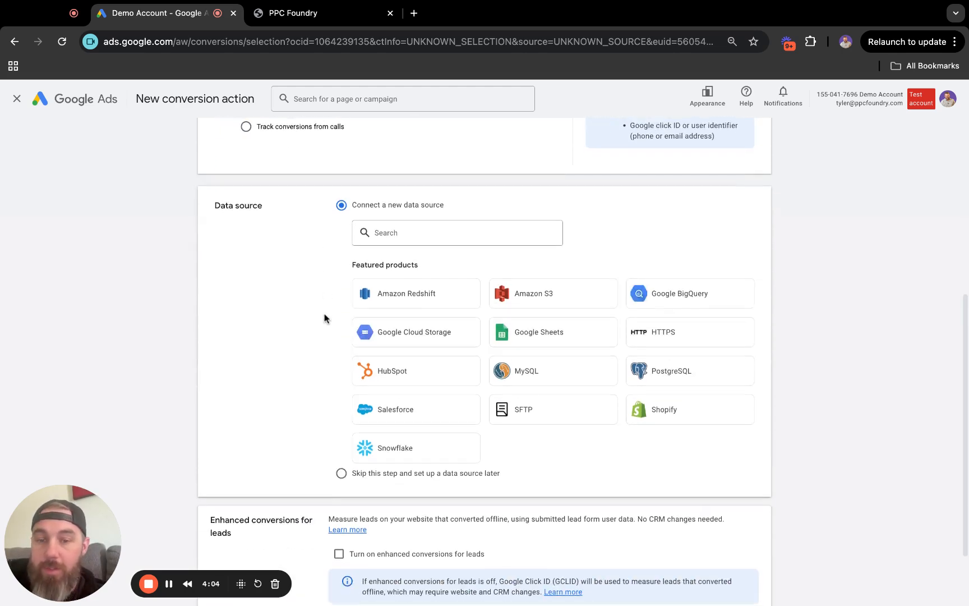
{"action": "left_click", "coordinate": [421, 488]}
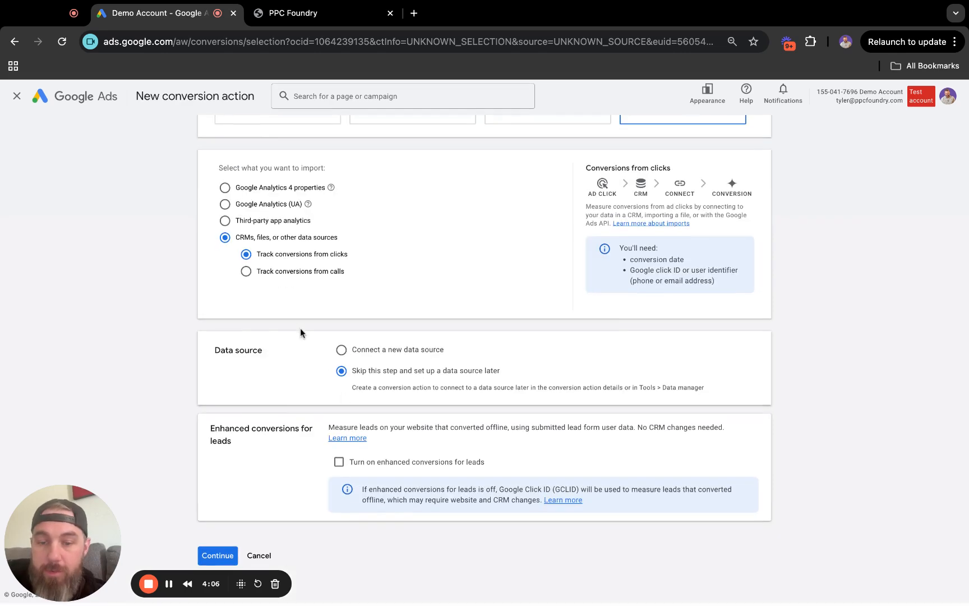
- Turn on enhanced conversions for leads with Google tag as the method, and continue to adding conversion actions
{"action": "left_click", "coordinate": [340, 466]}
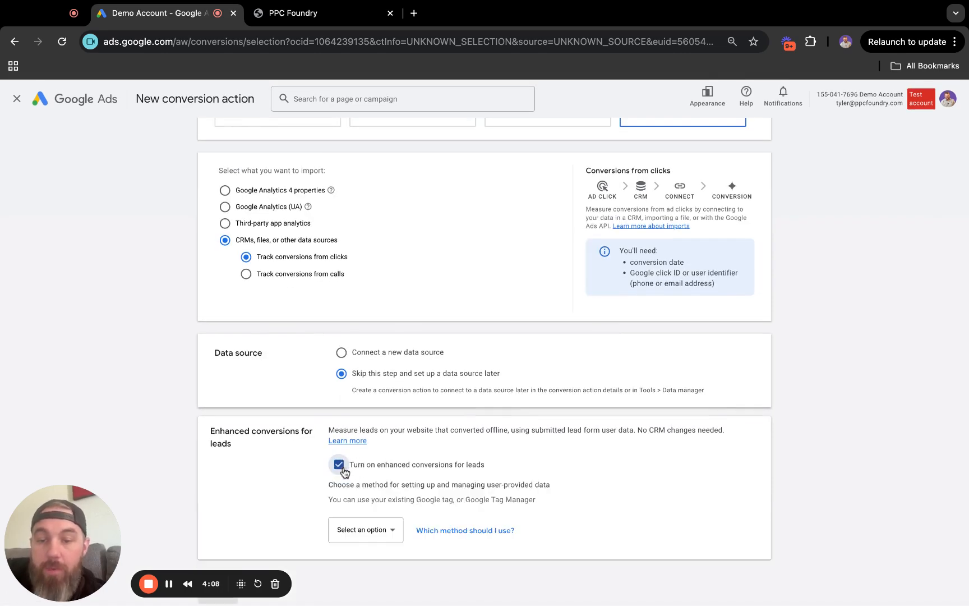
{"action": "scroll", "coordinate": [423, 485], "scroll_direction": "down", "scroll_amount": 1}
{"action": "left_click", "coordinate": [386, 489]}
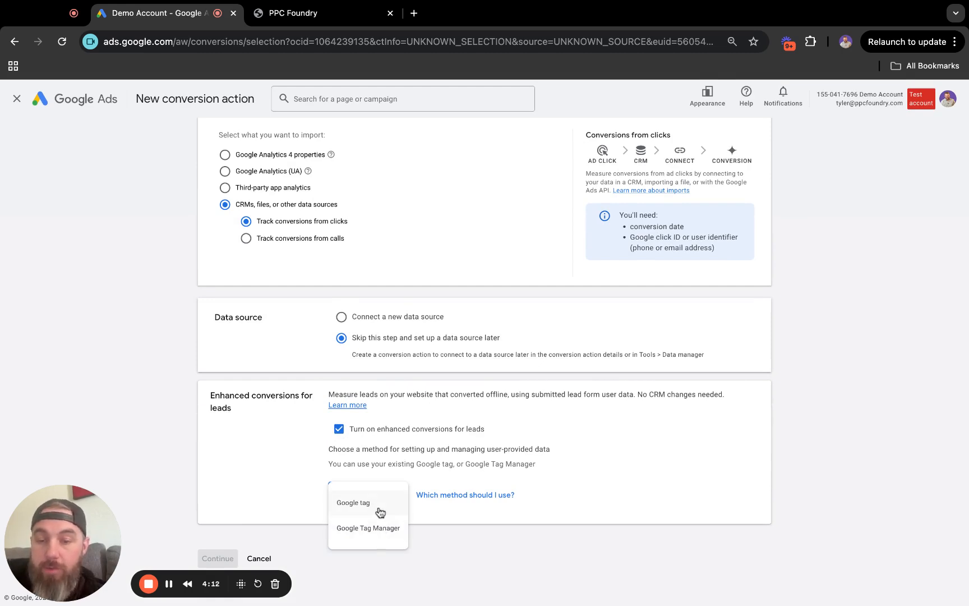
{"action": "left_click", "coordinate": [380, 512]}
{"action": "scroll", "coordinate": [265, 502], "scroll_direction": "down", "scroll_amount": 1}
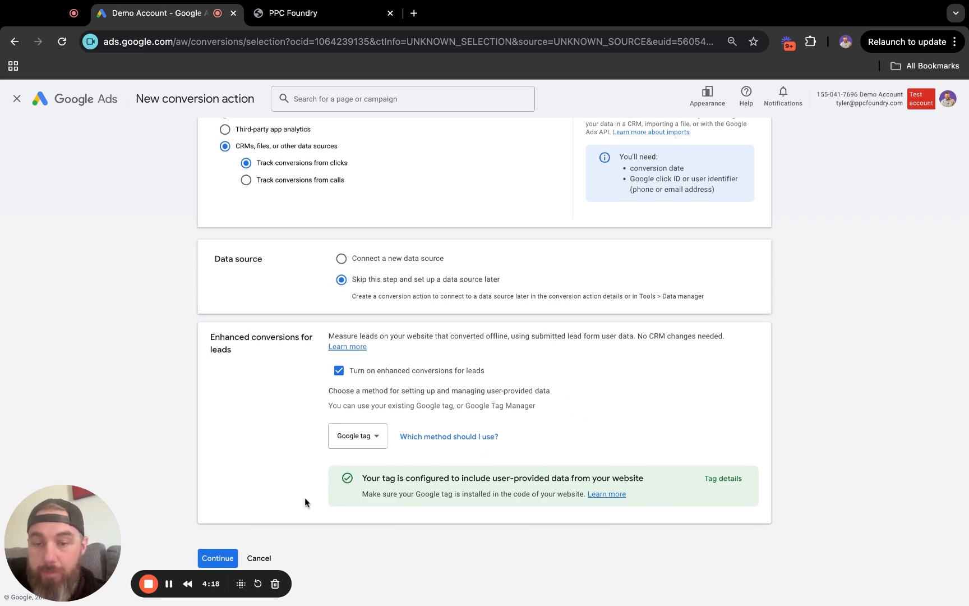
{"action": "left_click", "coordinate": [225, 557]}
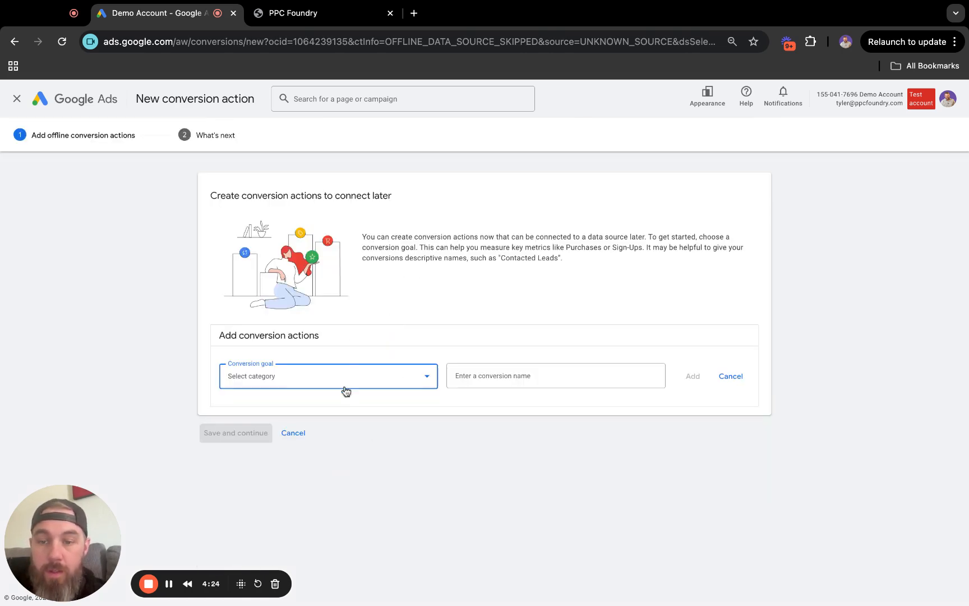
- Add a conversion action with the Qualified lead goal named "Qualified Lead For Company", save it, and finish the setup without connecting a data source
{"action": "left_click", "coordinate": [346, 389]}
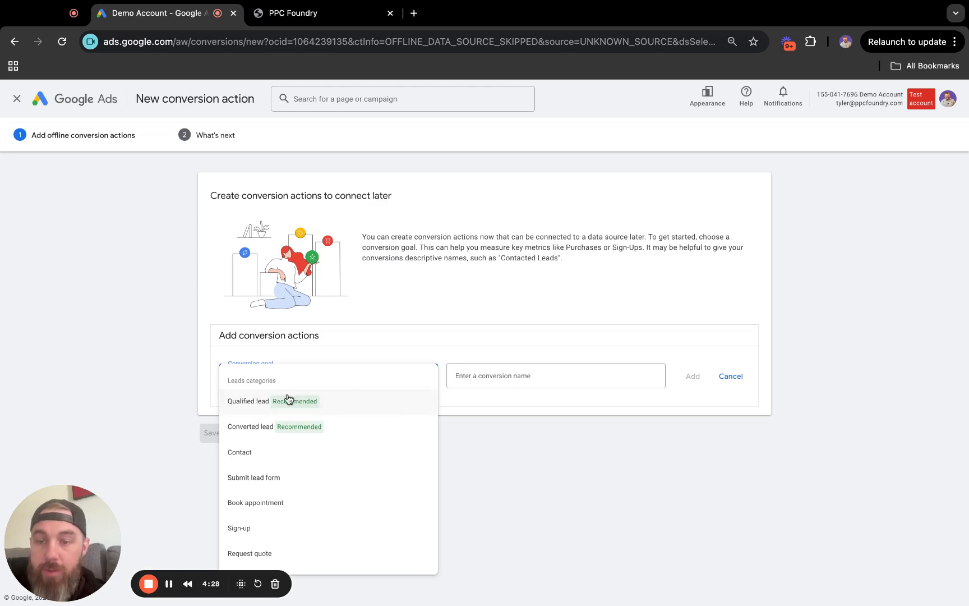
{"action": "scroll", "coordinate": [317, 485], "scroll_direction": "down", "scroll_amount": 3}
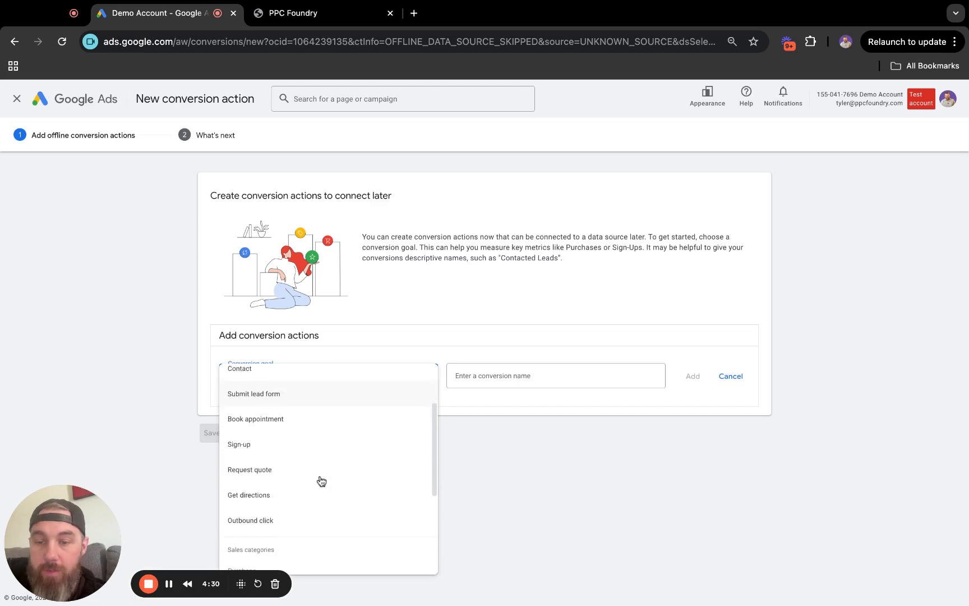
{"action": "scroll", "coordinate": [321, 481], "scroll_direction": "up", "scroll_amount": 2}
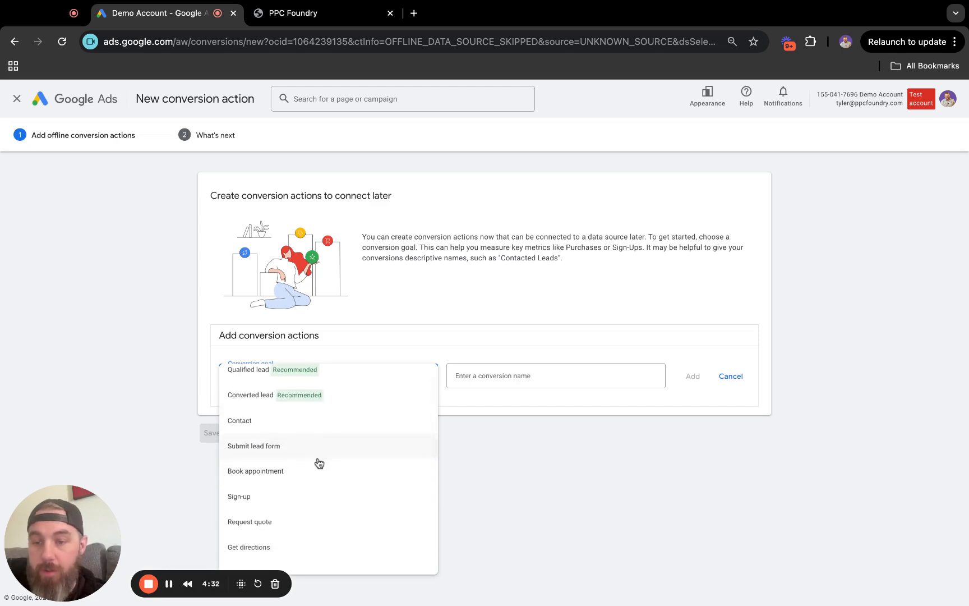
{"action": "scroll", "coordinate": [319, 462], "scroll_direction": "down", "scroll_amount": 1}
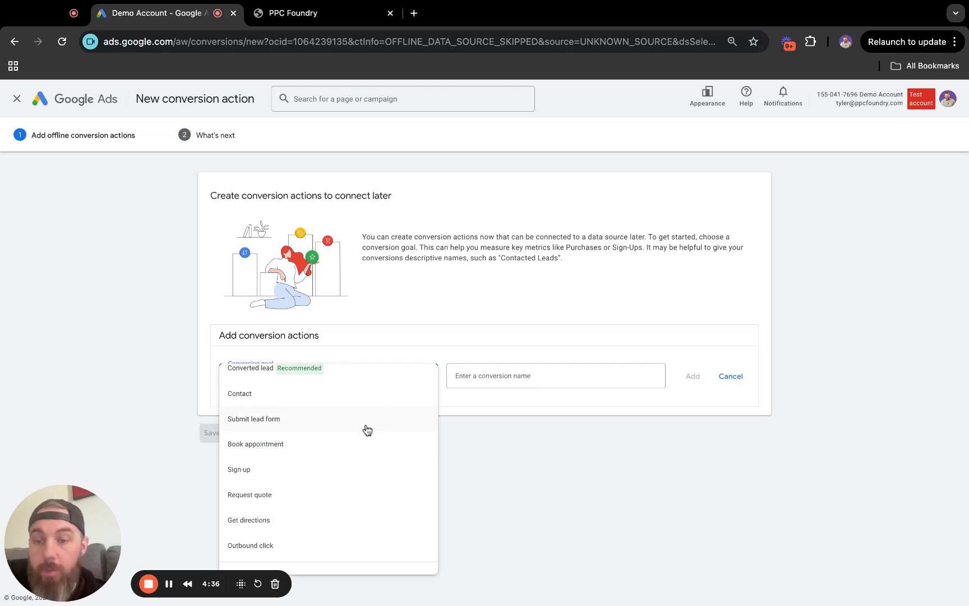
{"action": "scroll", "coordinate": [364, 428], "scroll_direction": "up", "scroll_amount": 2}
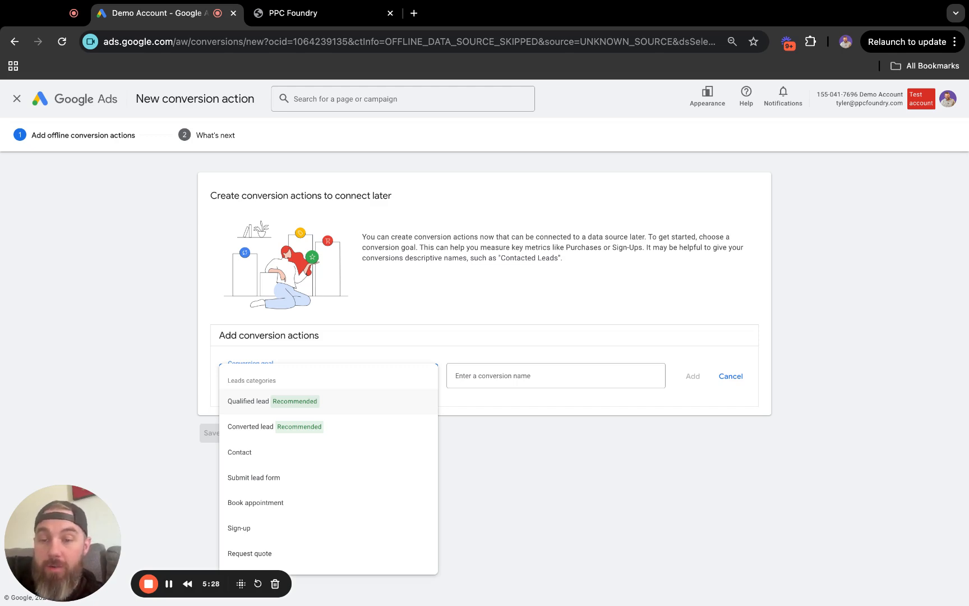
{"action": "left_click", "coordinate": [377, 402]}
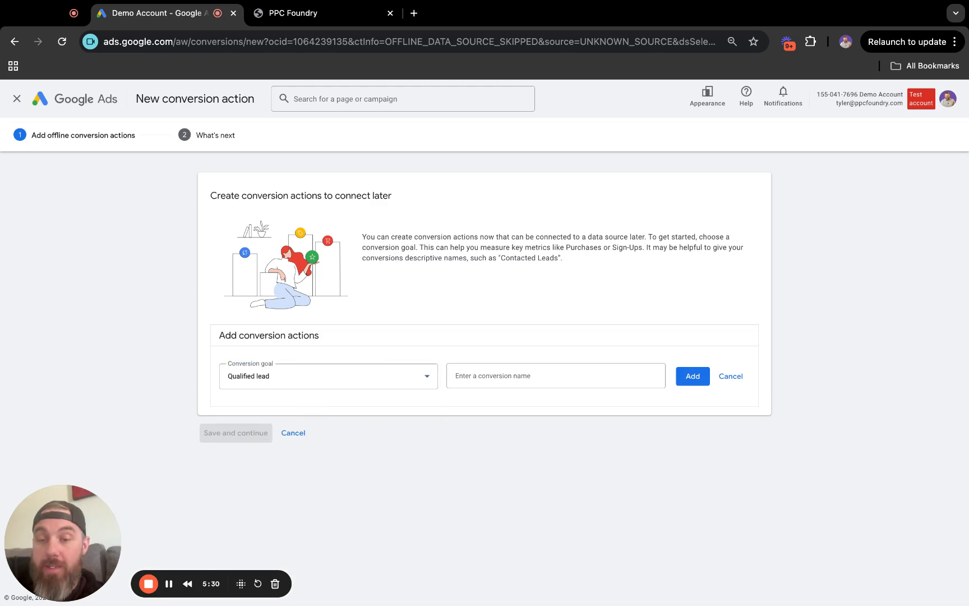
{"action": "left_click", "coordinate": [522, 376]}
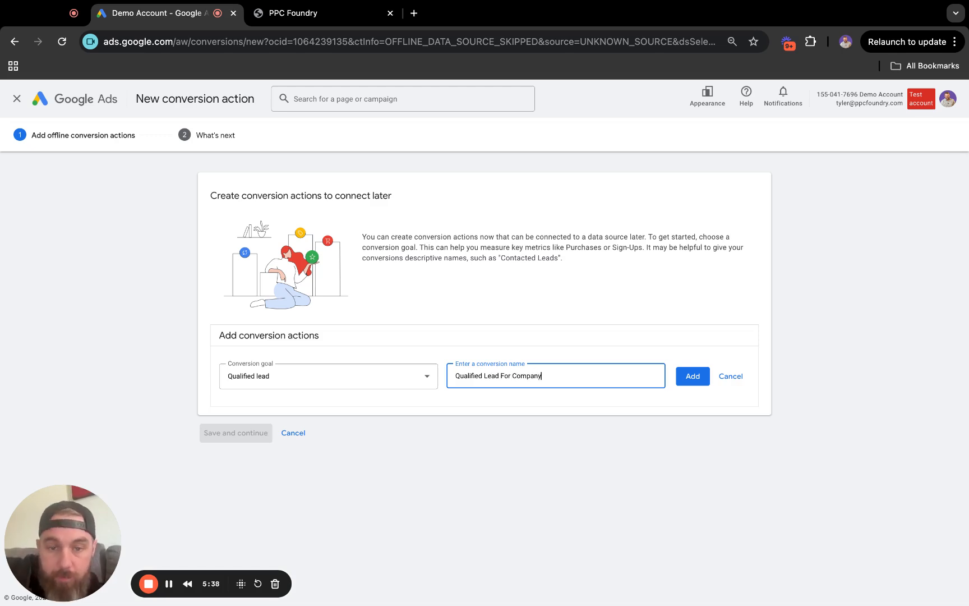
{"action": "left_click", "coordinate": [696, 379]}
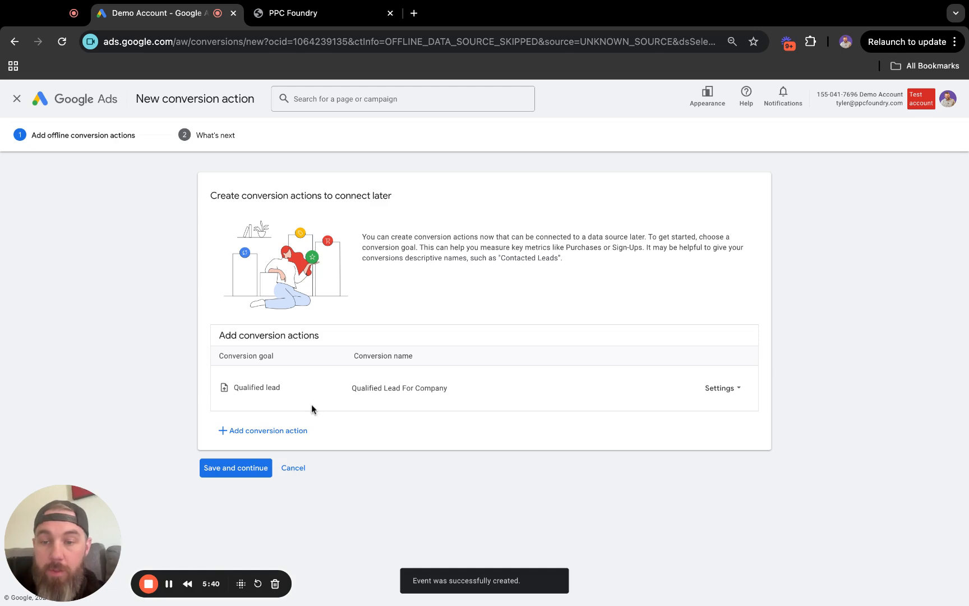
{"action": "left_click", "coordinate": [247, 474]}
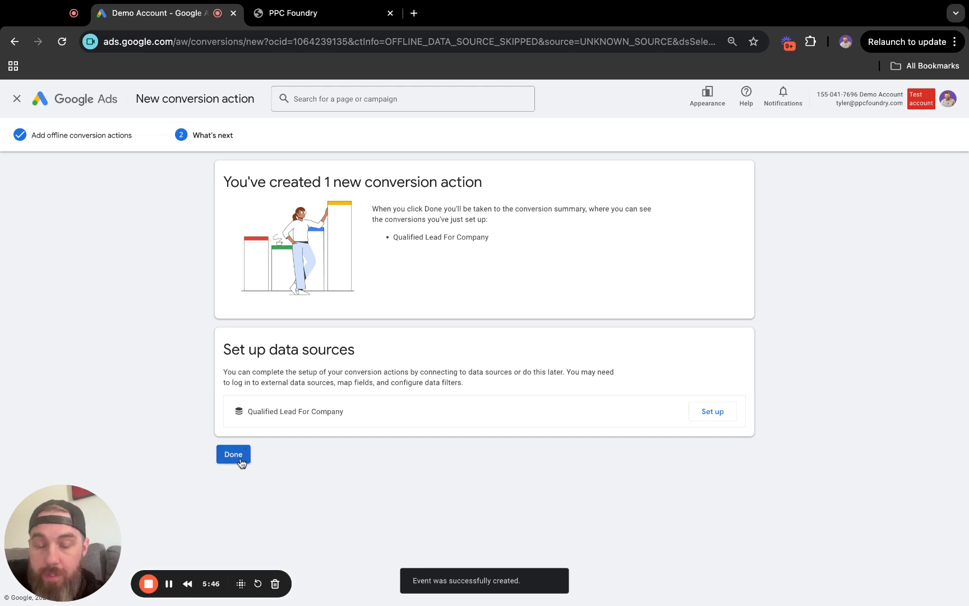
{"action": "left_click", "coordinate": [240, 459]}
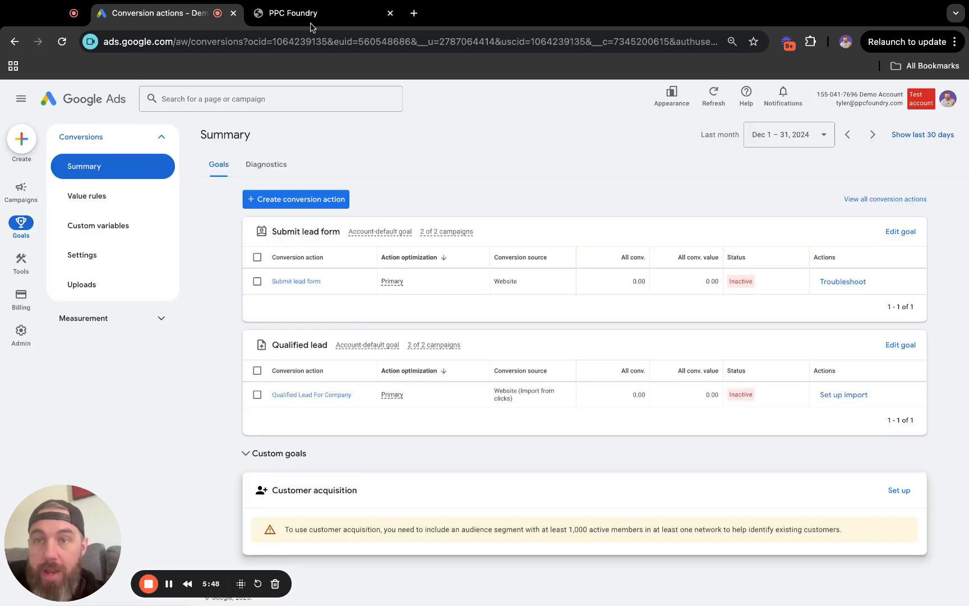
- Switch to the PPC Foundry CRM, leave its settings for Automation, and create a new workflow from scratch
{"action": "left_click", "coordinate": [310, 18]}
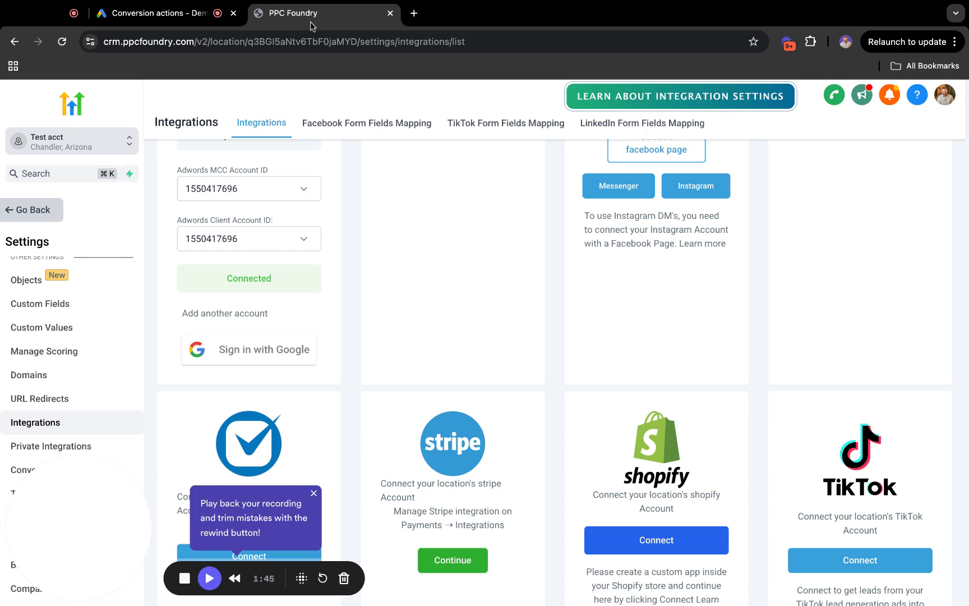
{"action": "left_click", "coordinate": [32, 210]}
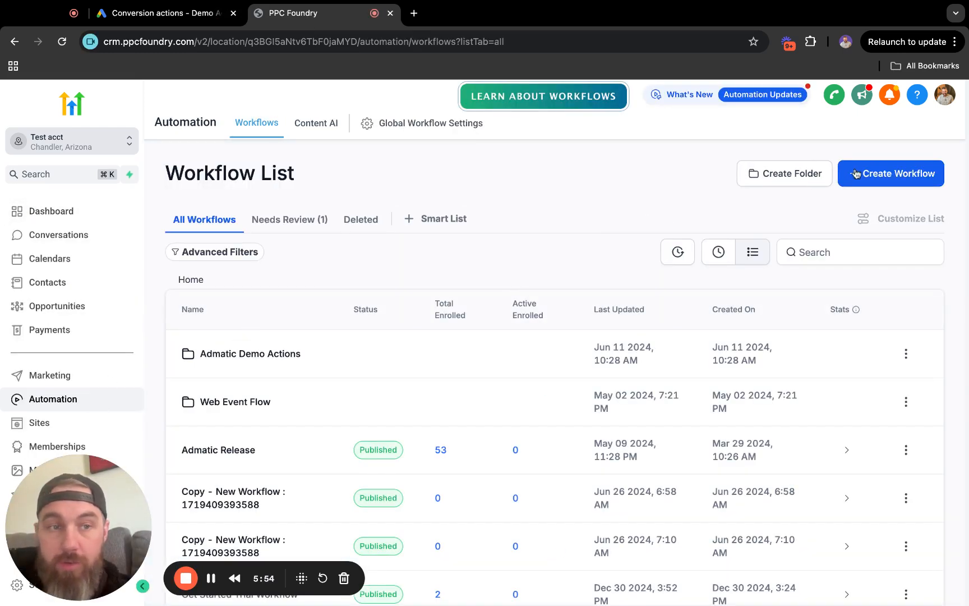
{"action": "left_click", "coordinate": [885, 175]}
{"action": "left_click", "coordinate": [899, 217]}
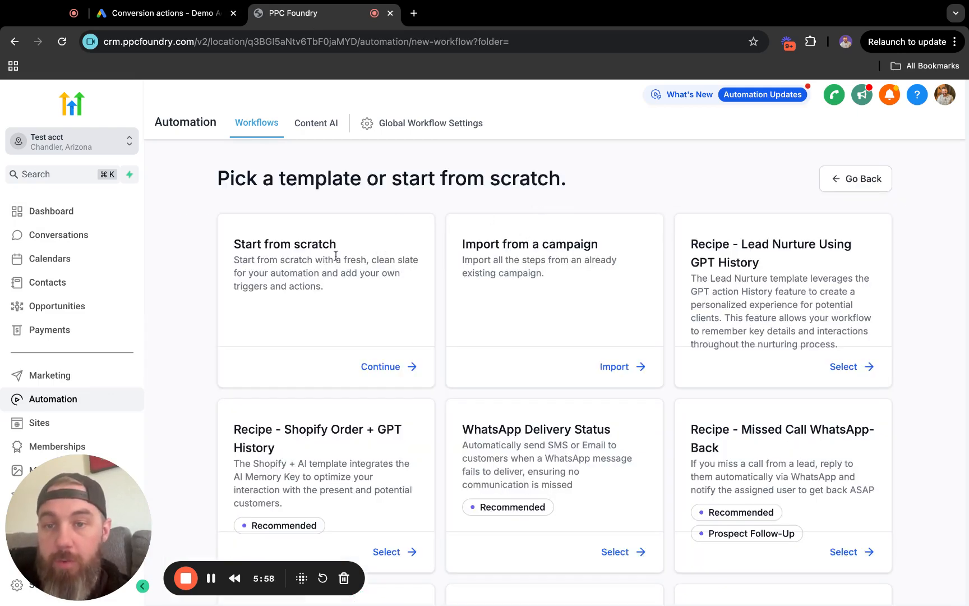
{"action": "left_click", "coordinate": [385, 367]}
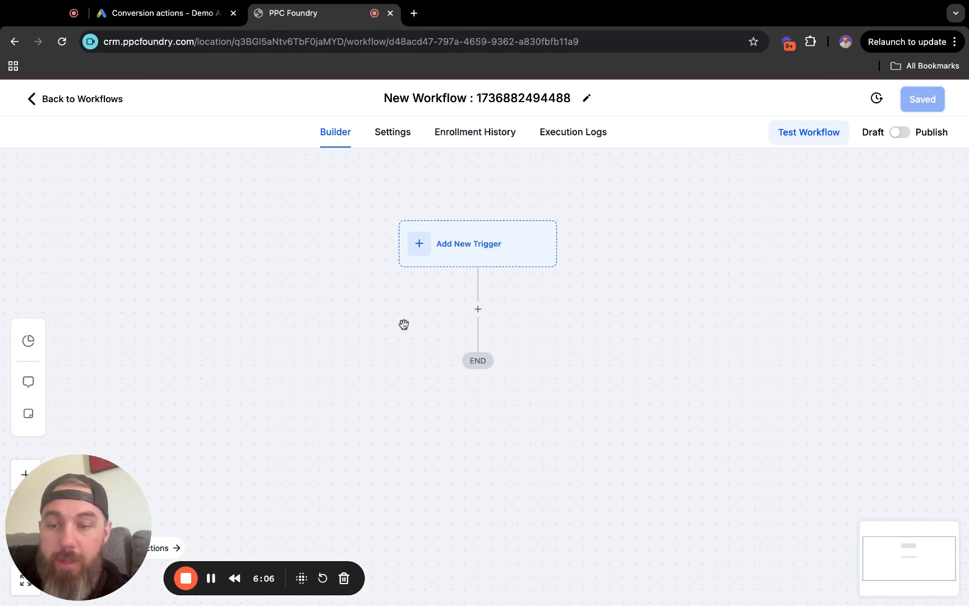
{"action": "left_click", "coordinate": [470, 245]}
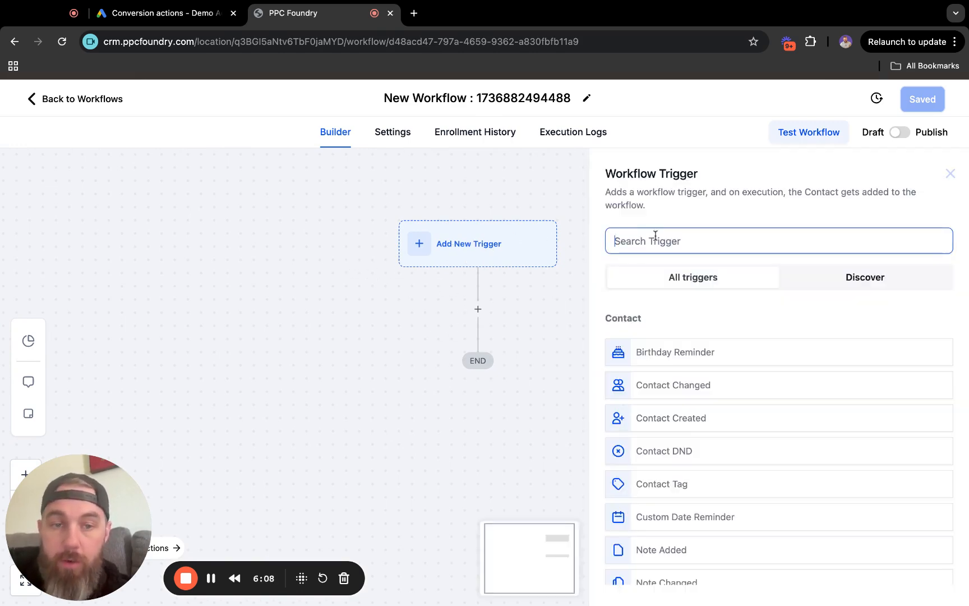
{"action": "type", "text": "pip"}
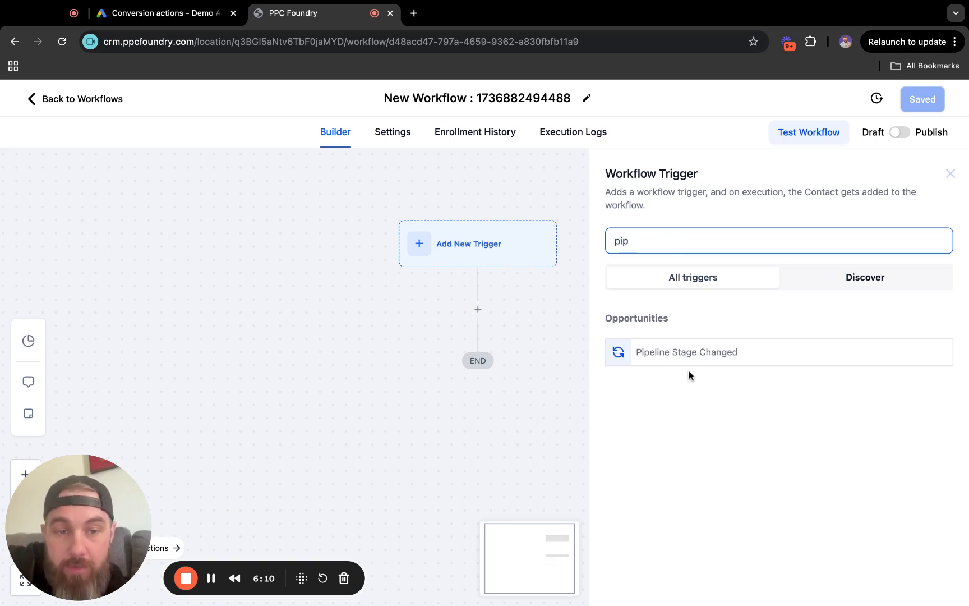
{"action": "left_click", "coordinate": [695, 353]}
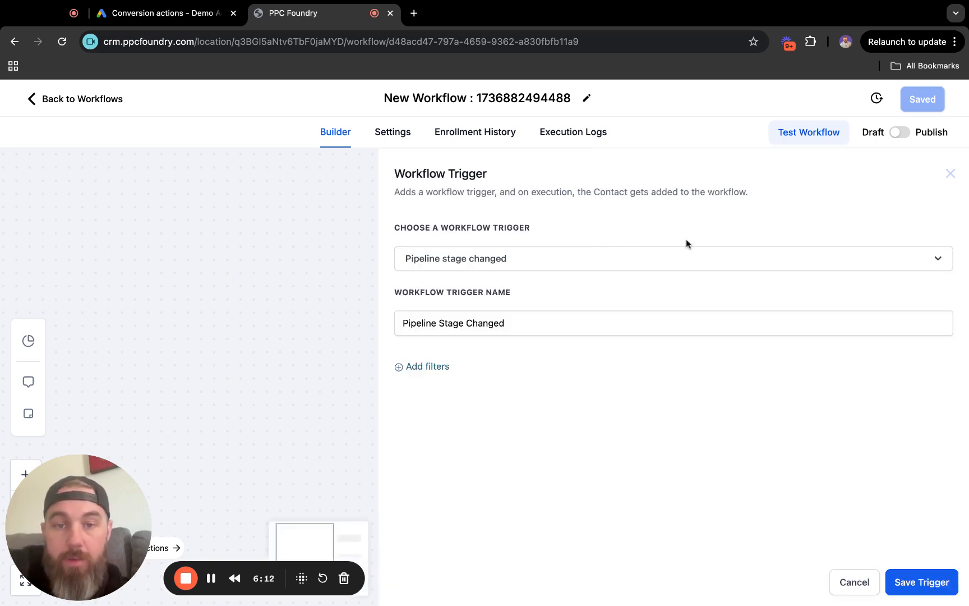
{"action": "left_click", "coordinate": [864, 591]}
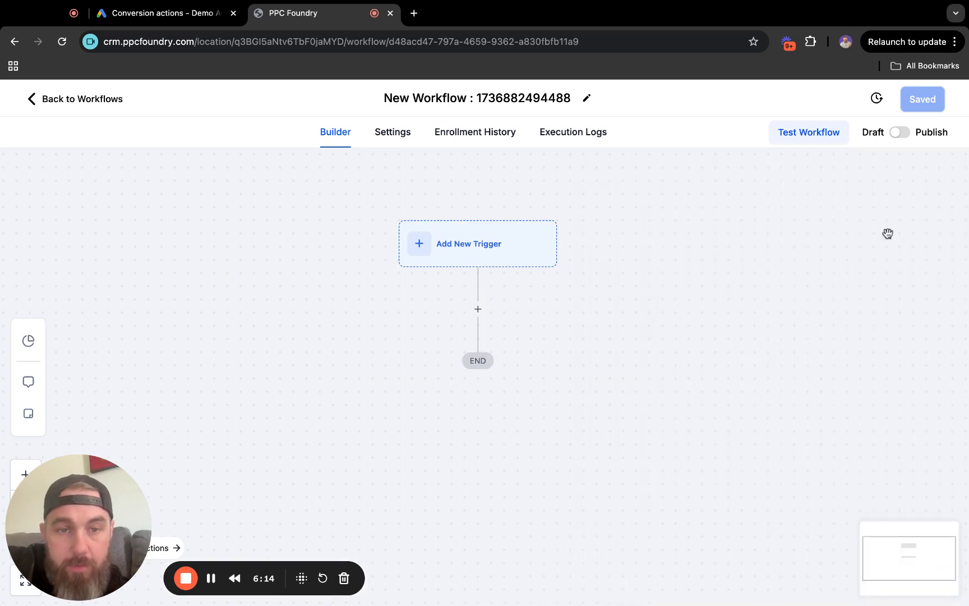
- Try to set up an Opportunity Status Changed trigger with an In pipeline filter, and close it without saving
{"action": "left_click", "coordinate": [490, 236]}
{"action": "type", "text": "stat"}
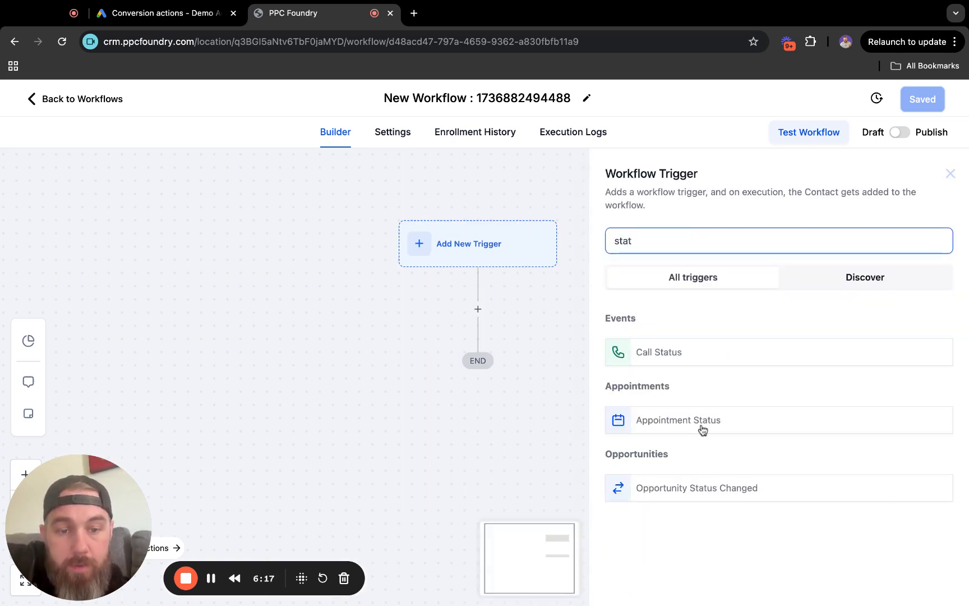
{"action": "left_click", "coordinate": [694, 492]}
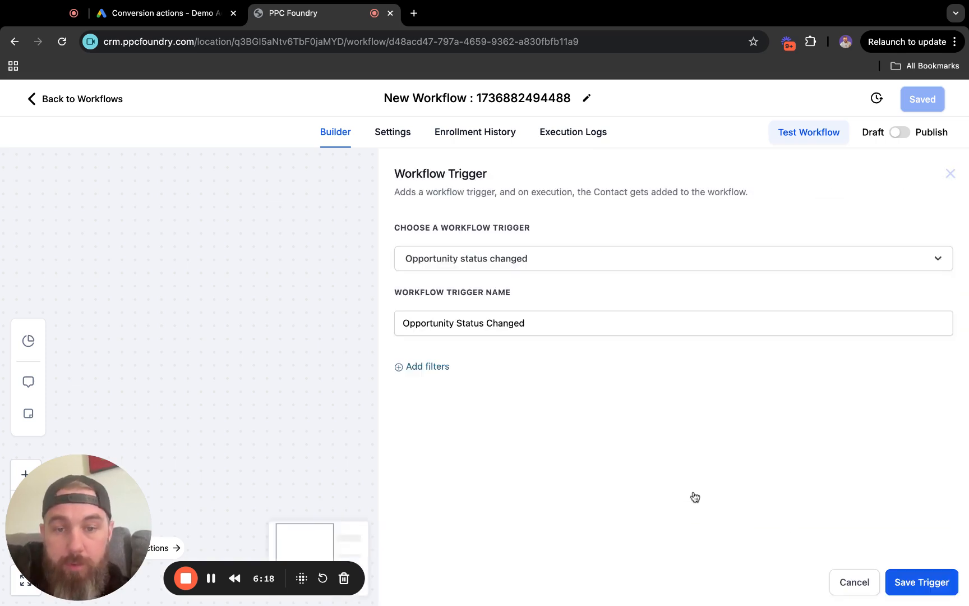
{"action": "left_click", "coordinate": [422, 364]}
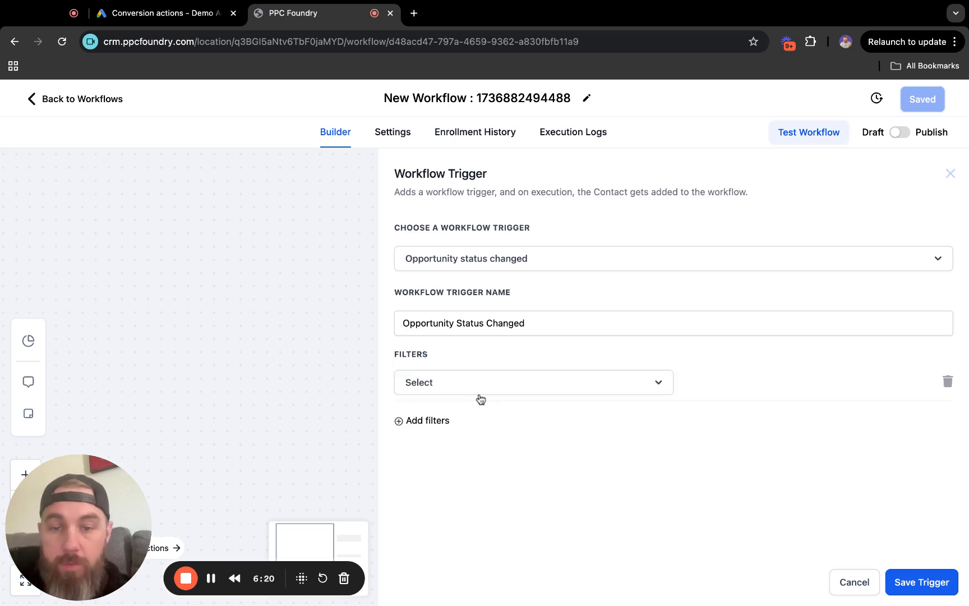
{"action": "left_click", "coordinate": [480, 393]}
{"action": "scroll", "coordinate": [459, 481], "scroll_direction": "down", "scroll_amount": 1}
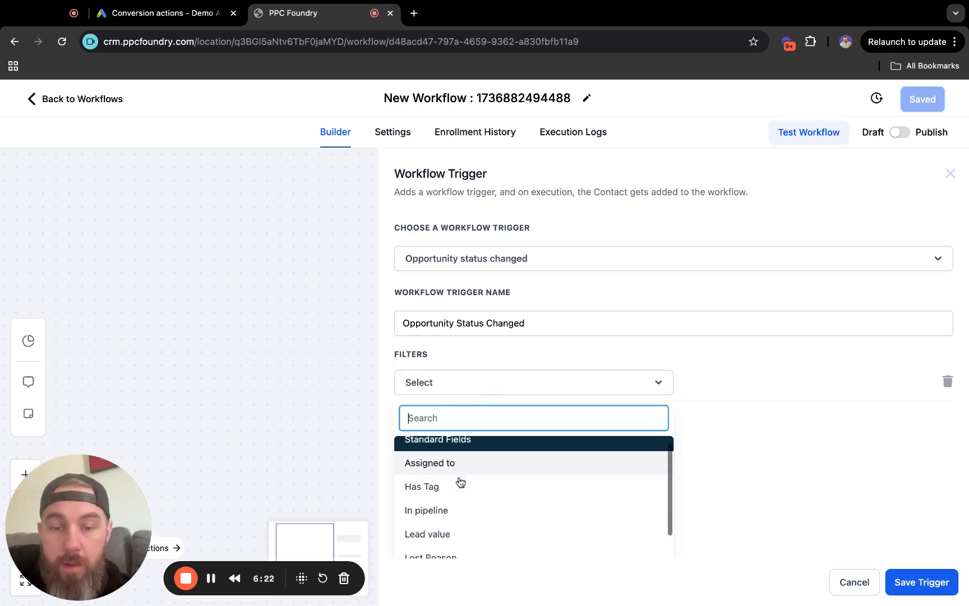
{"action": "left_click", "coordinate": [459, 507]}
{"action": "left_click", "coordinate": [729, 382]}
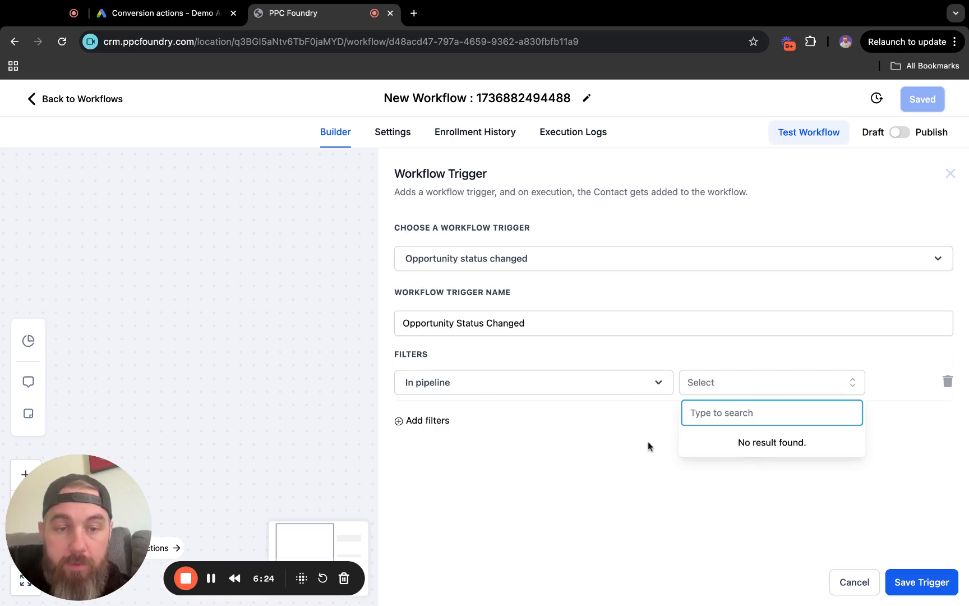
{"action": "left_click", "coordinate": [651, 438]}
{"action": "left_click", "coordinate": [760, 392]}
{"action": "left_click", "coordinate": [738, 443]}
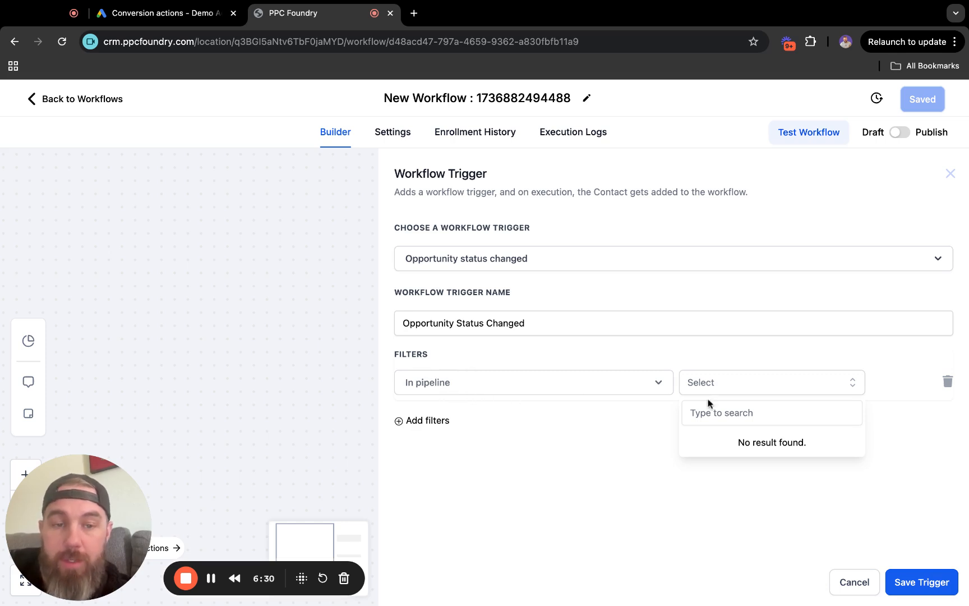
{"action": "left_click", "coordinate": [423, 424]}
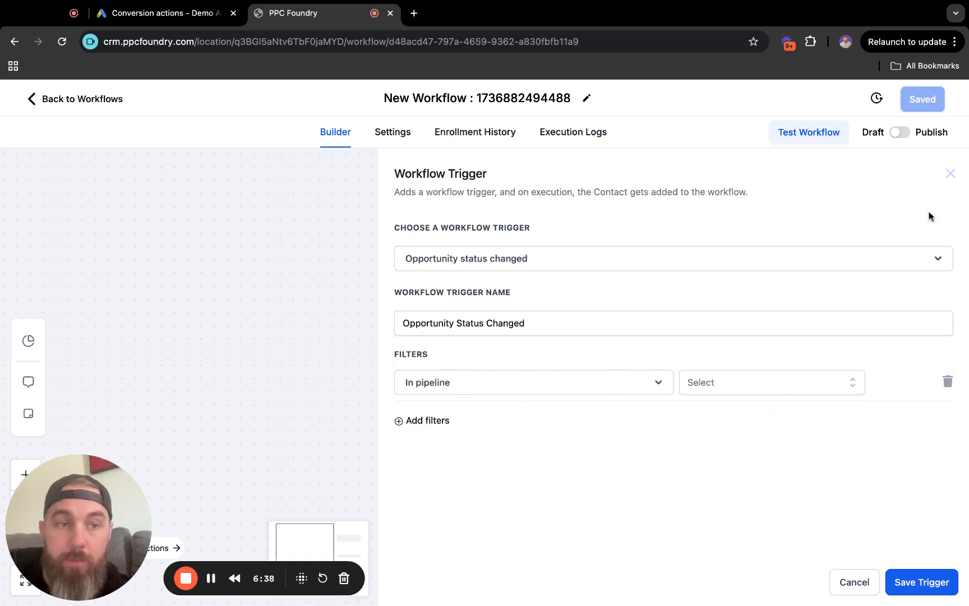
{"action": "left_click", "coordinate": [952, 175]}
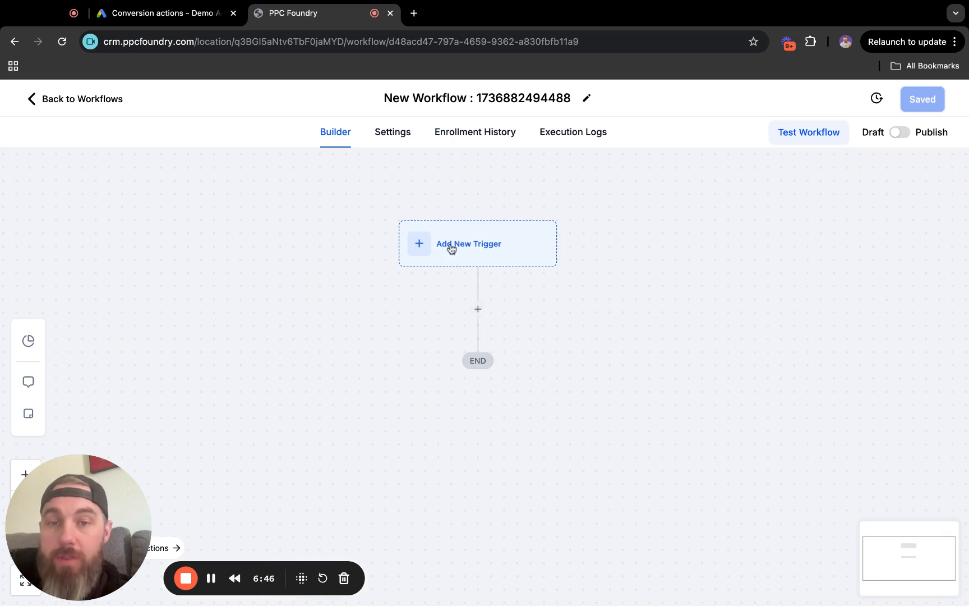
- Add an Add To Google AdWords action to the workflow using the "Qualified Lead For Company" conversion, and save the action
{"action": "left_click", "coordinate": [478, 309]}
{"action": "type", "text": "Google"}
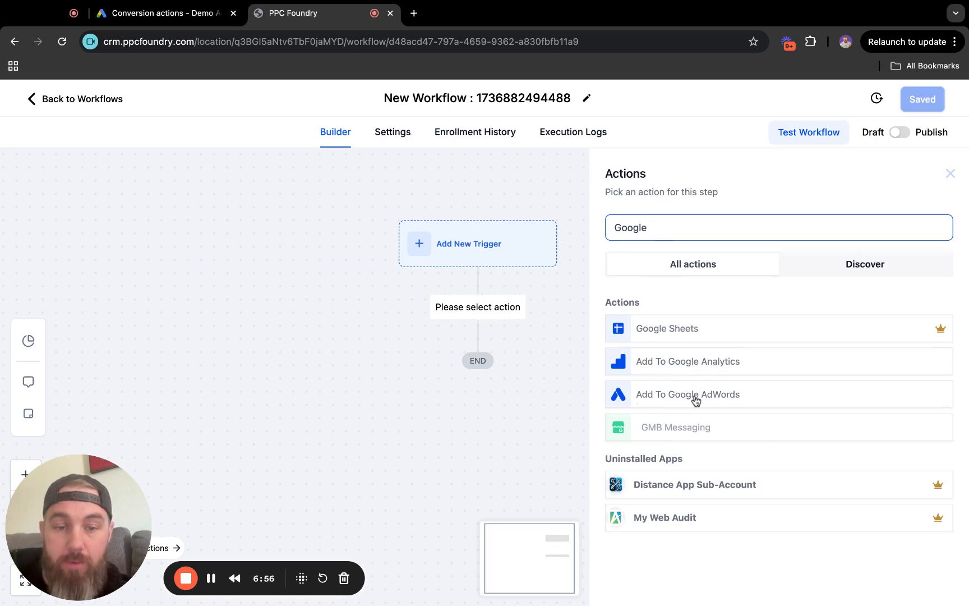
{"action": "left_click", "coordinate": [673, 399]}
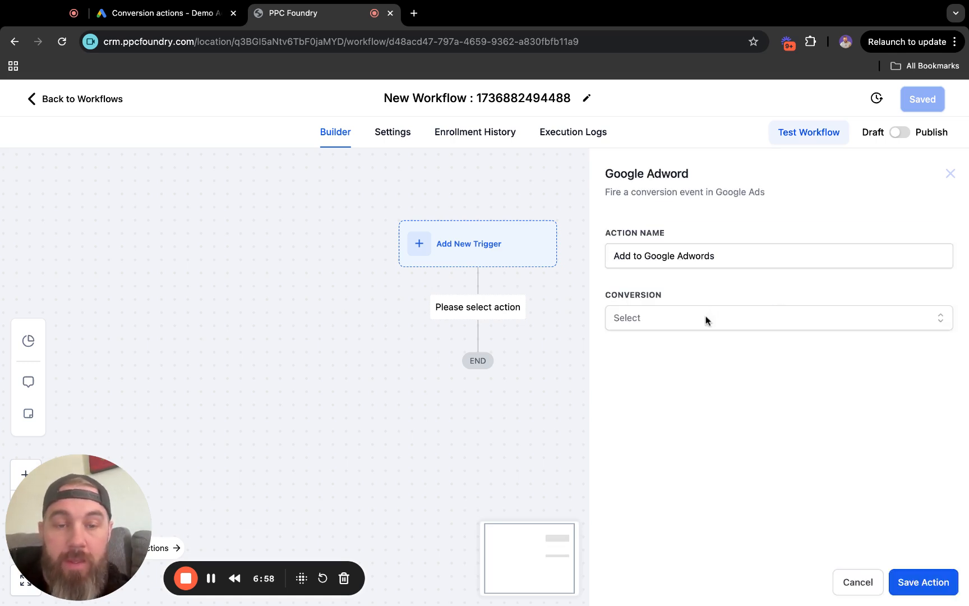
{"action": "left_click", "coordinate": [705, 319]}
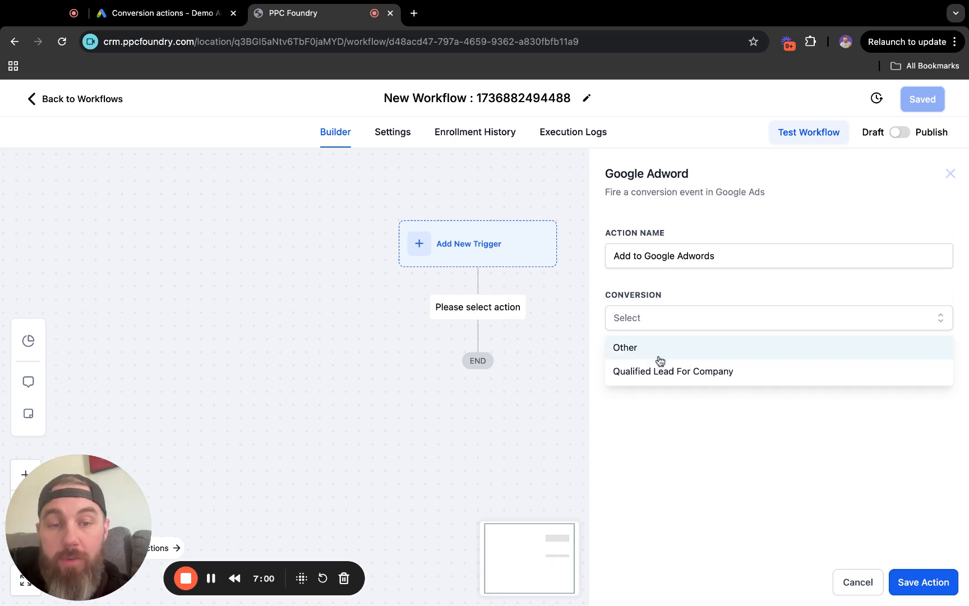
{"action": "left_click", "coordinate": [682, 375]}
{"action": "left_click", "coordinate": [920, 582]}
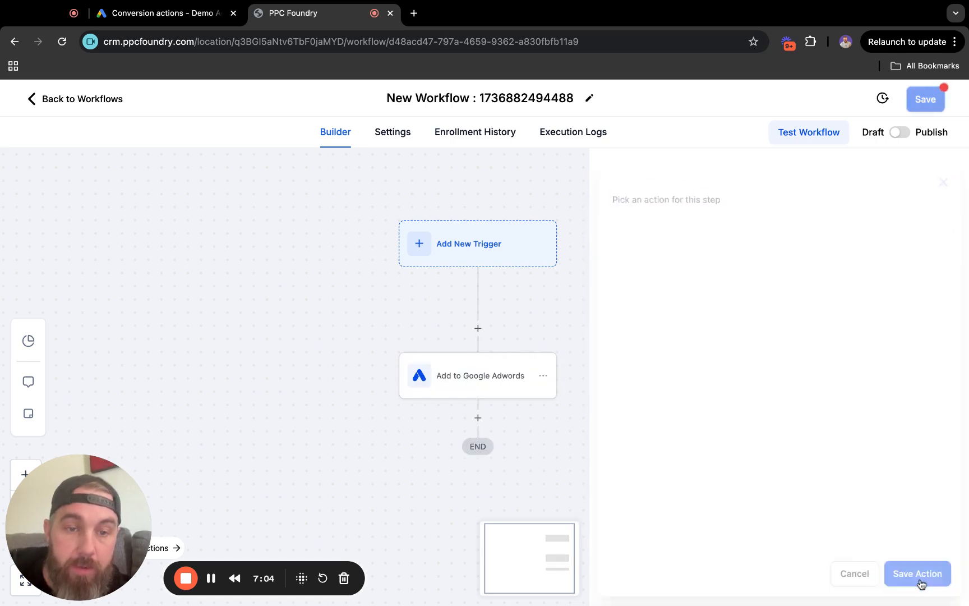
- Set the workflow to Publish, save it, and dismiss the notification
{"action": "left_click", "coordinate": [900, 133]}
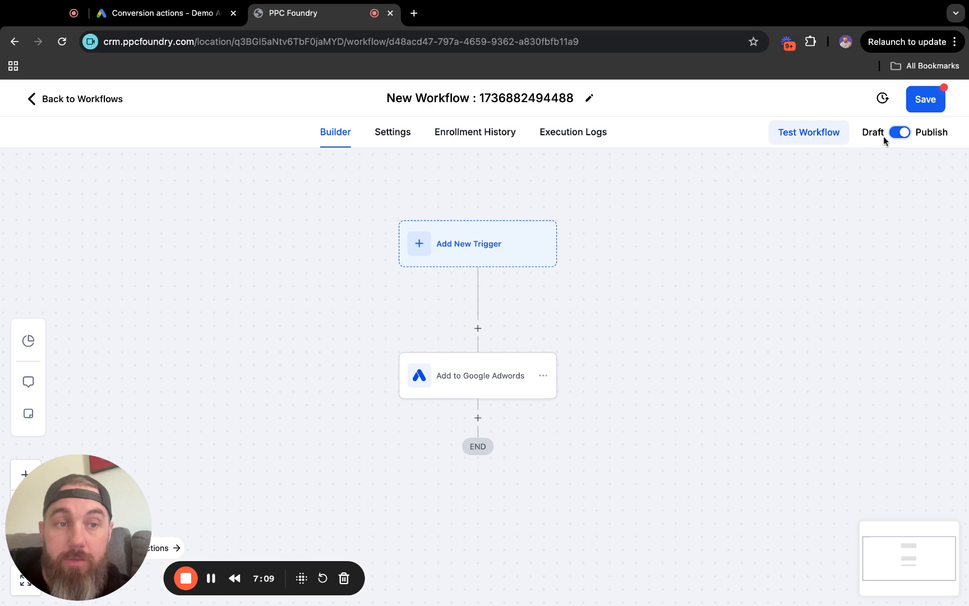
{"action": "left_click", "coordinate": [925, 110]}
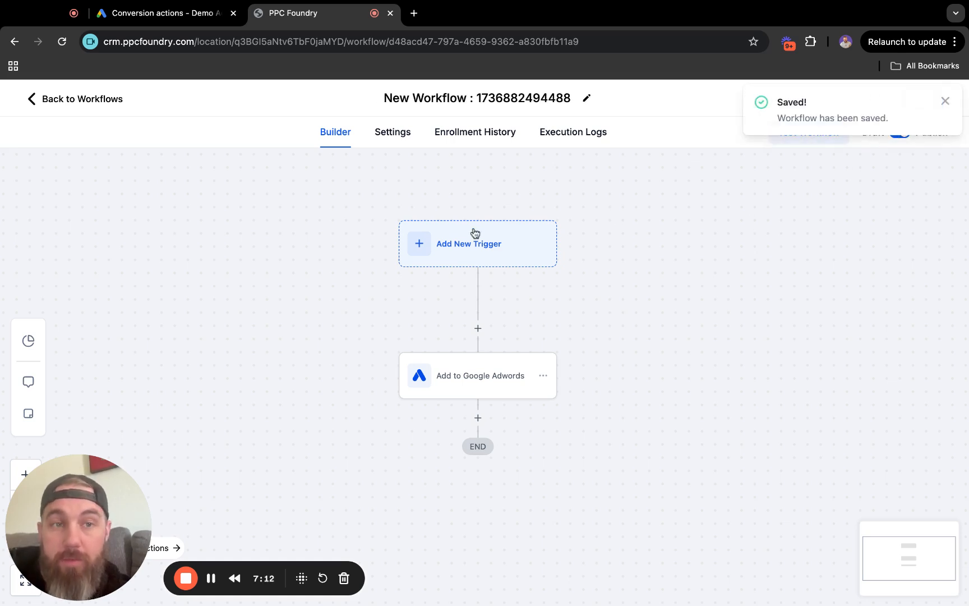
{"action": "left_click", "coordinate": [946, 104]}
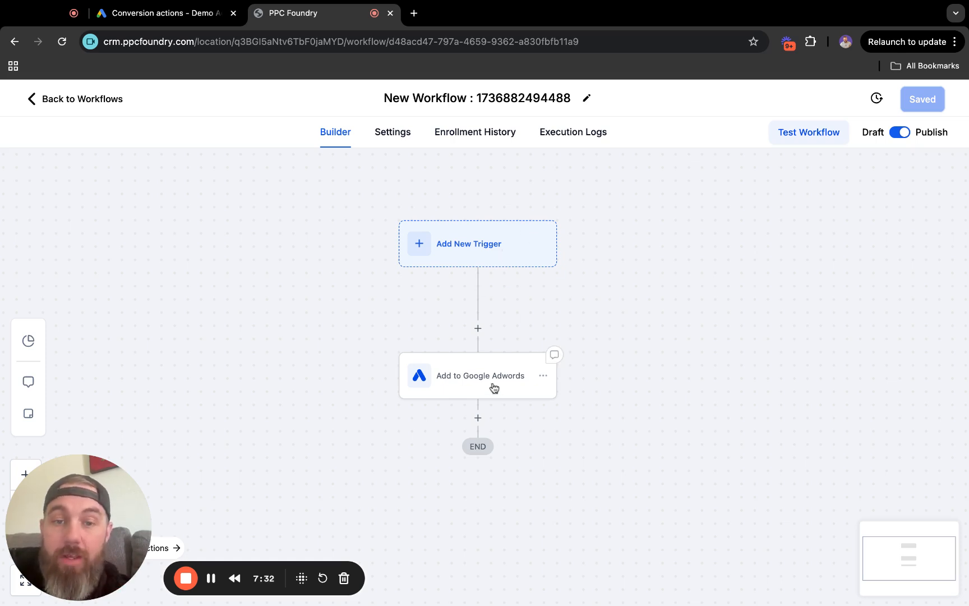
- Open the workflow's Google AdWords action to review its conversion setting, and switch back to the Google Ads conversions Summary
{"action": "left_click", "coordinate": [477, 375]}
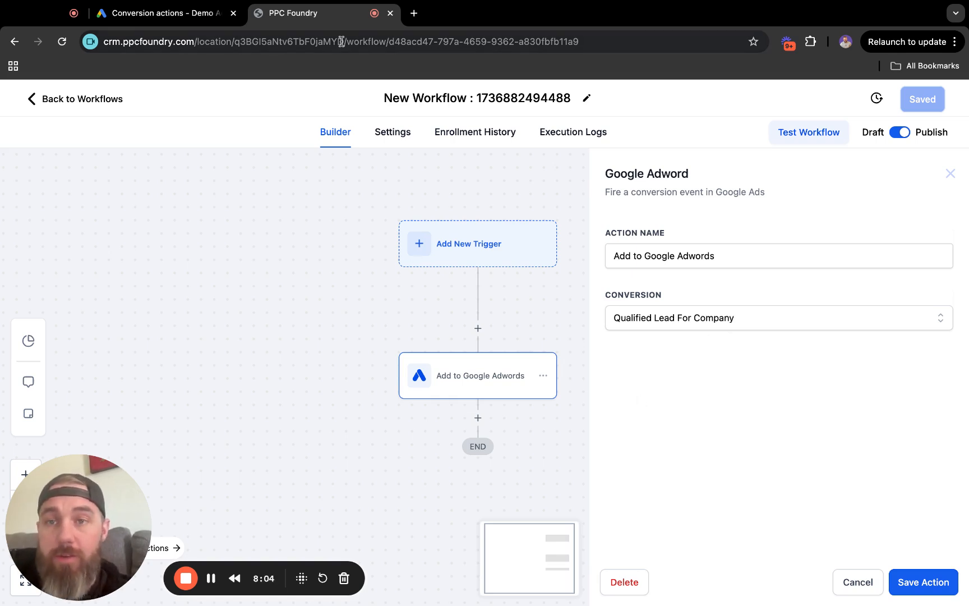
{"action": "left_click", "coordinate": [185, 13]}
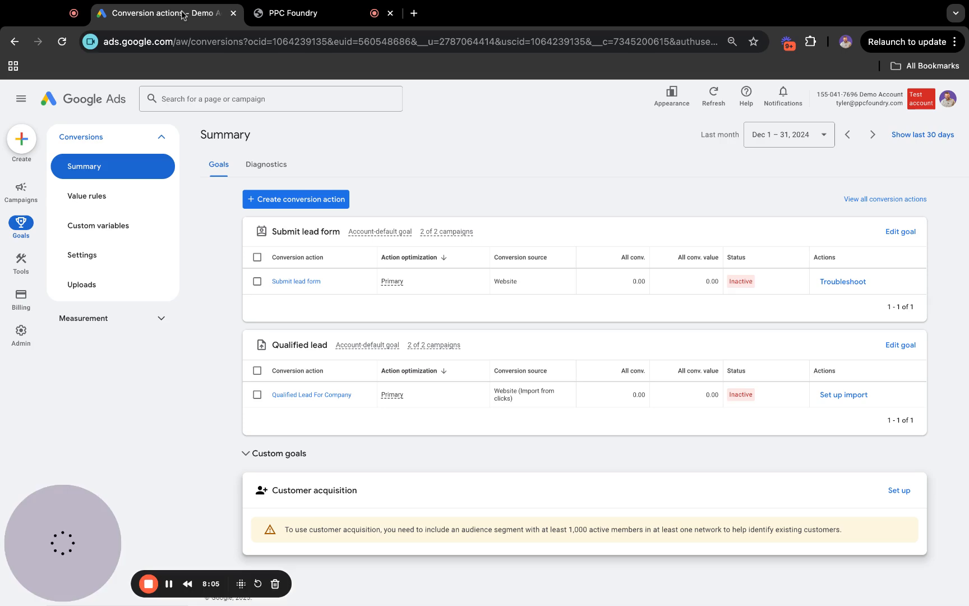
- Start a new imported conversion action from CRMs, files, or other data sources, tracking conversions from clicks and skipping the data source setup
{"action": "left_click", "coordinate": [318, 205]}
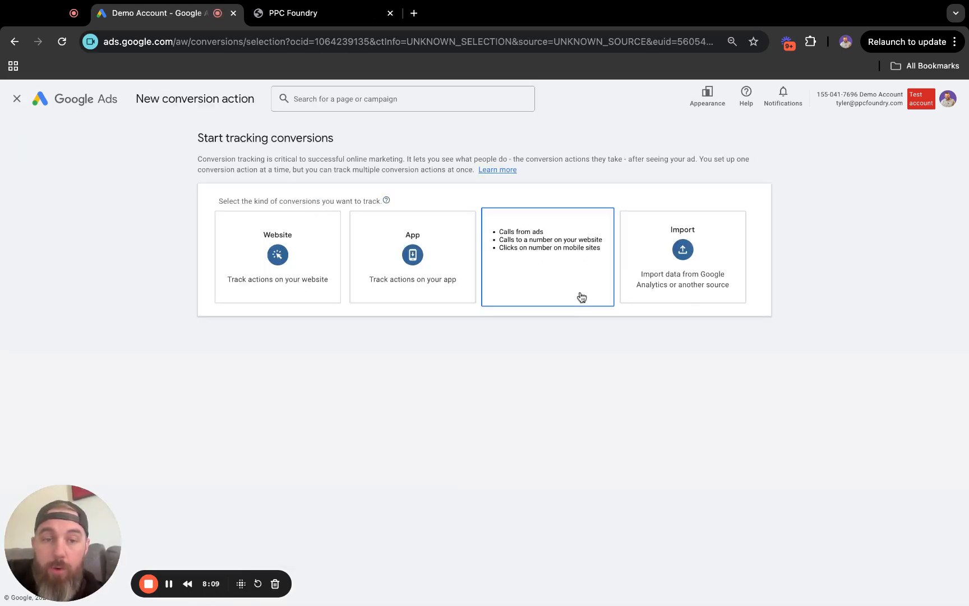
{"action": "left_click", "coordinate": [677, 271]}
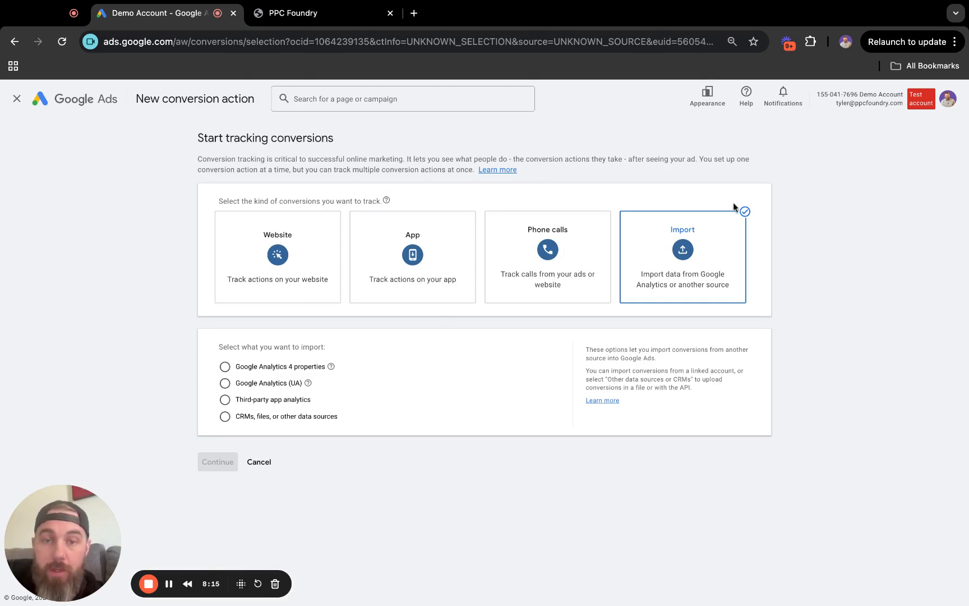
{"action": "mouse_move", "coordinate": [698, 243]}
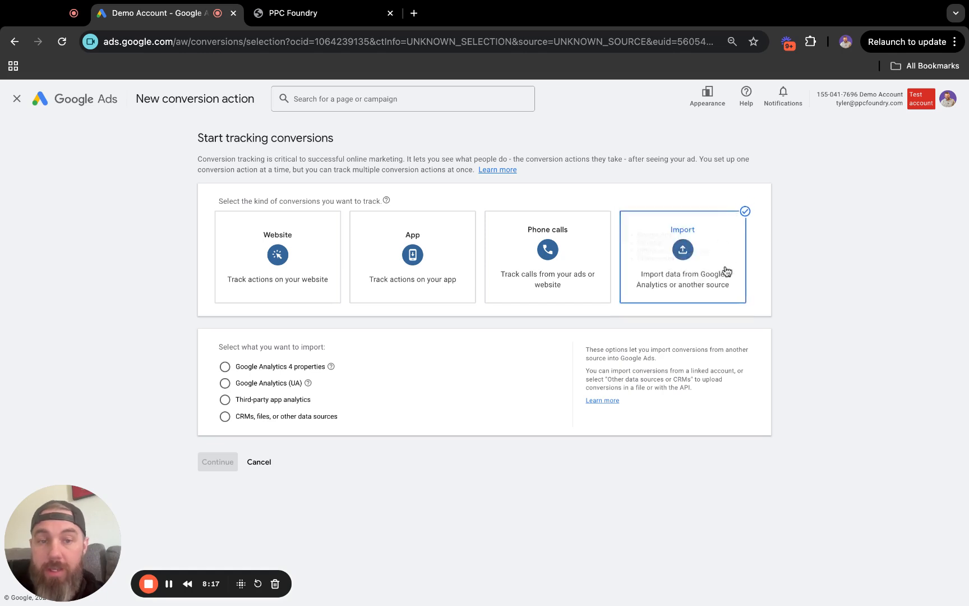
{"action": "left_click", "coordinate": [296, 418]}
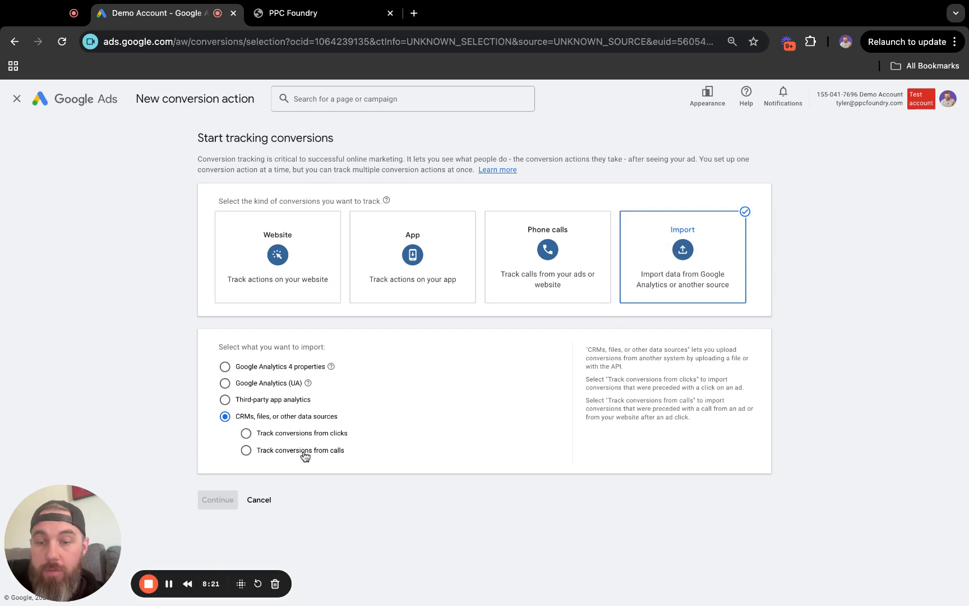
{"action": "left_click", "coordinate": [315, 434]}
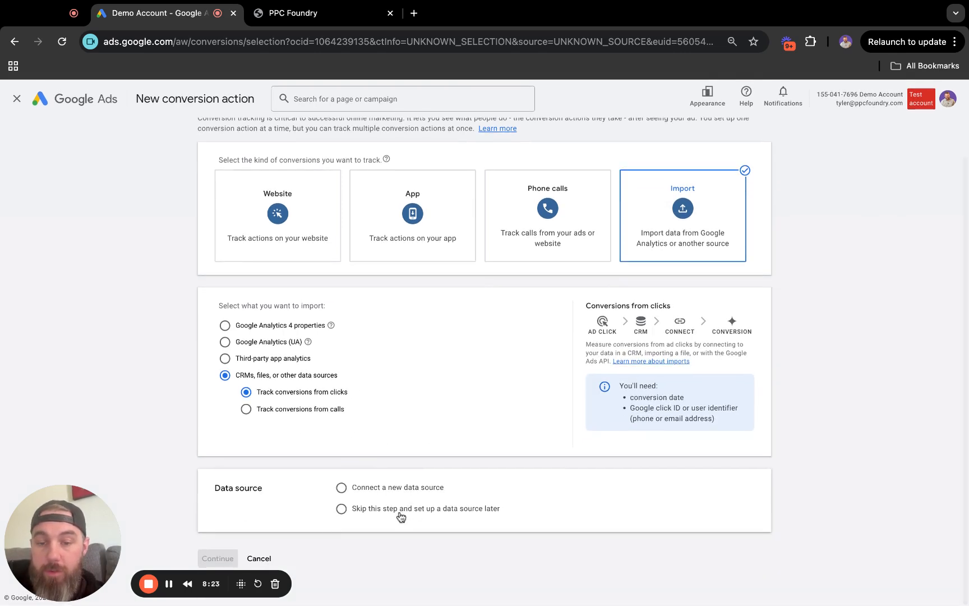
{"action": "left_click", "coordinate": [399, 508]}
{"action": "left_click", "coordinate": [218, 558]}
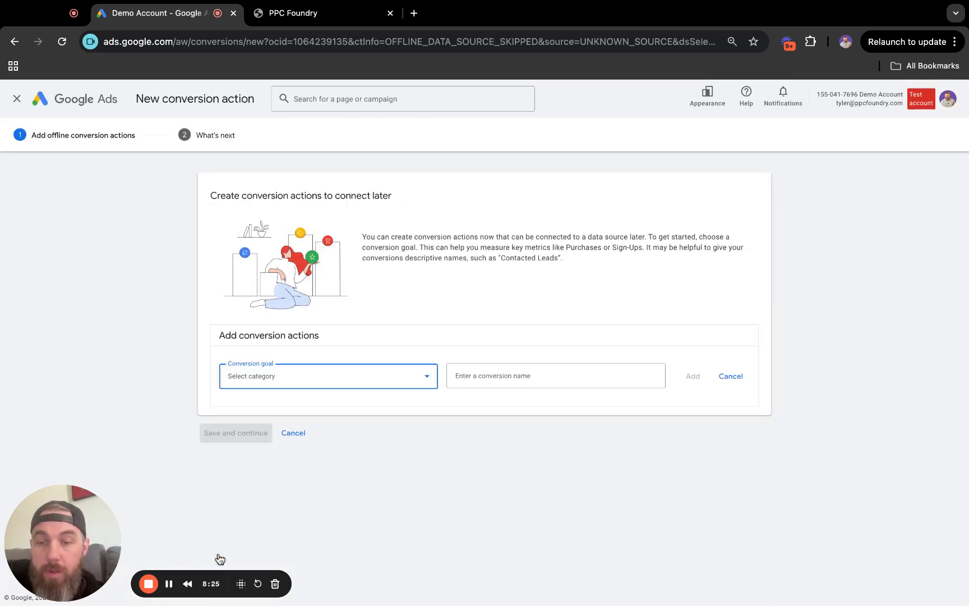
- Add a Converted lead conversion action named "Won The Sale", save it, and finish the setup
{"action": "left_click", "coordinate": [348, 377]}
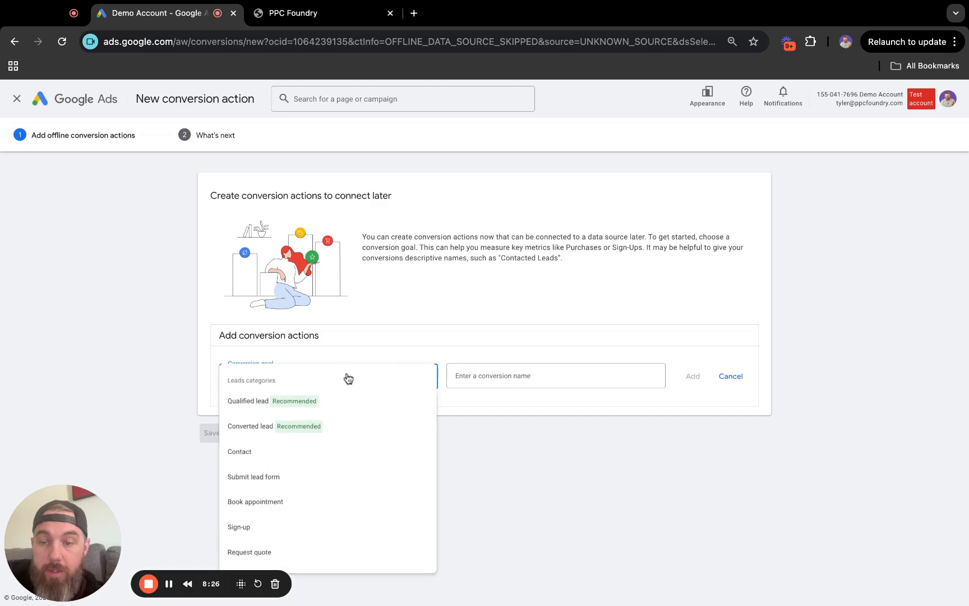
{"action": "left_click", "coordinate": [359, 433]}
{"action": "left_click", "coordinate": [504, 381]}
{"action": "type", "text": "Won The Sale"}
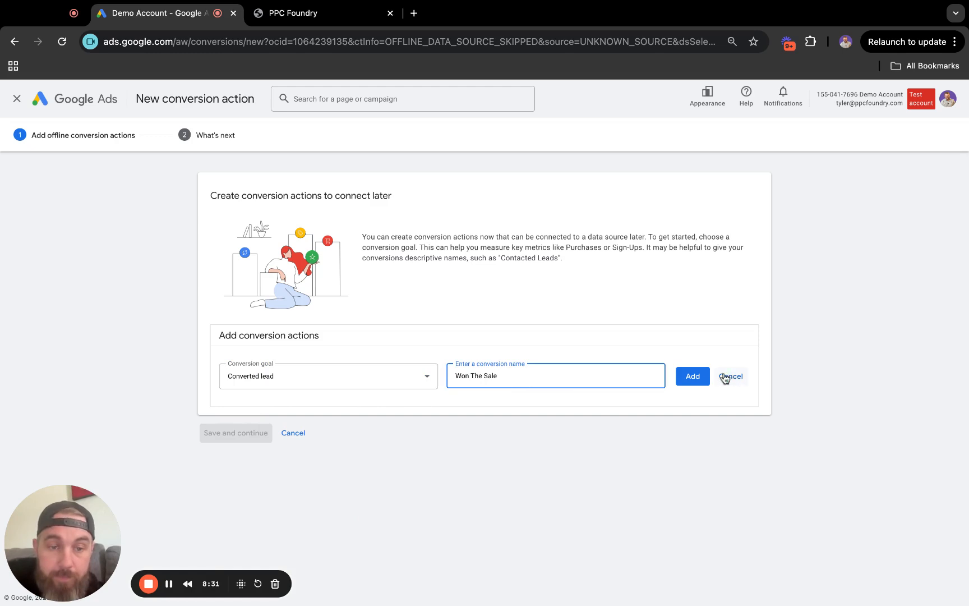
{"action": "left_click", "coordinate": [693, 375]}
{"action": "left_click", "coordinate": [251, 470]}
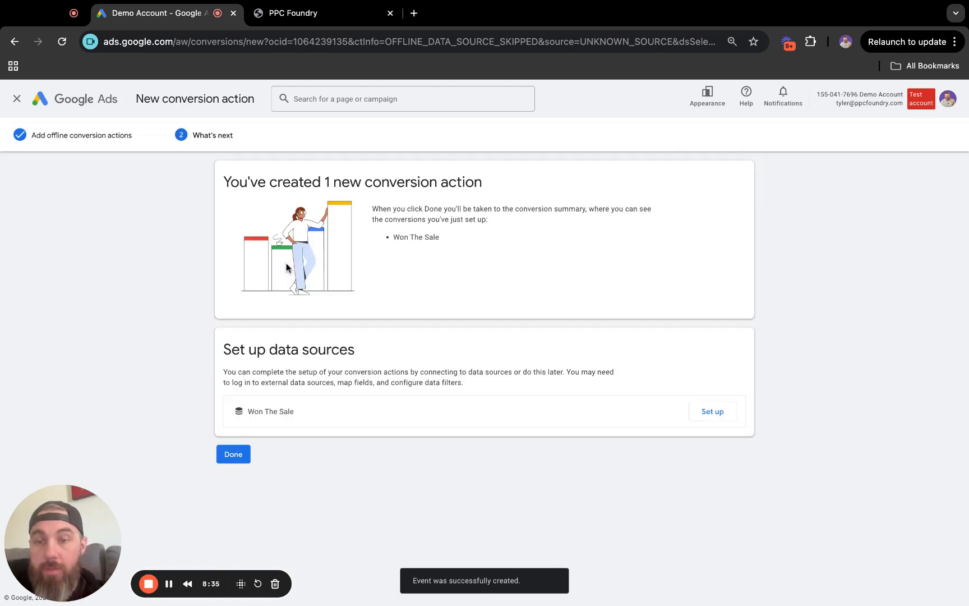
{"action": "left_click", "coordinate": [229, 454]}
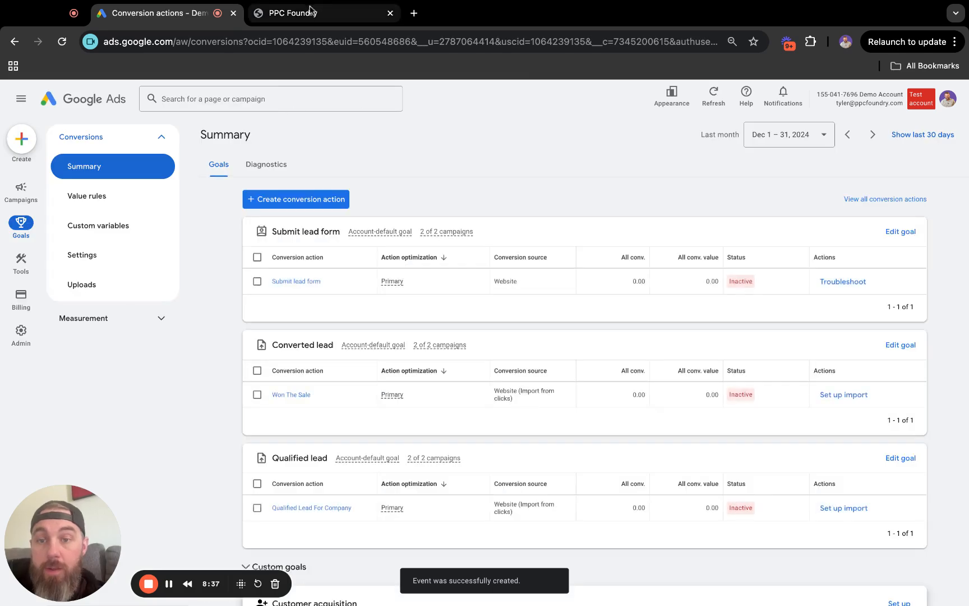
- Switch to PPC Foundry, return to the workflow list, and create a new workflow from scratch
{"action": "left_click", "coordinate": [311, 12]}
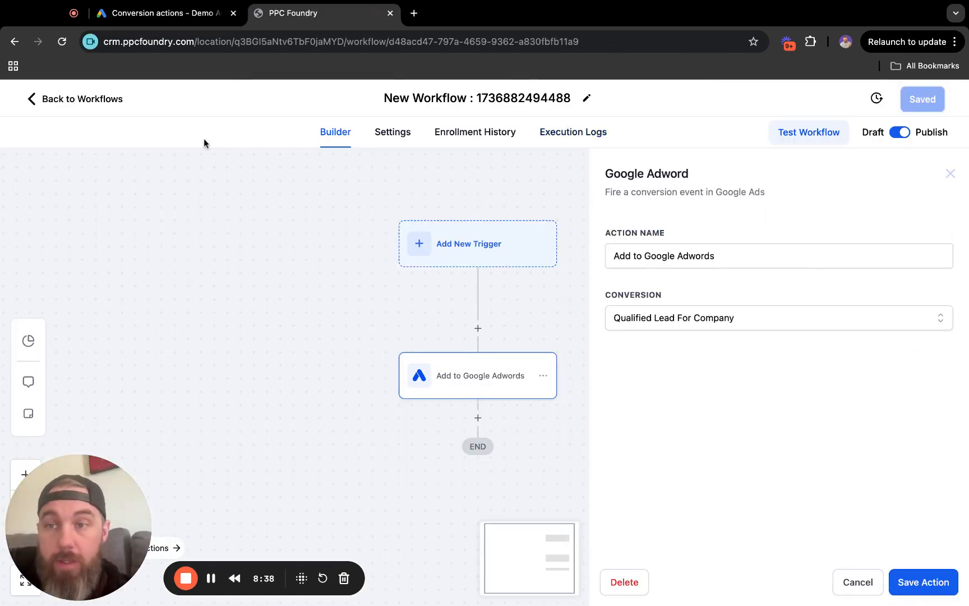
{"action": "left_click", "coordinate": [108, 101]}
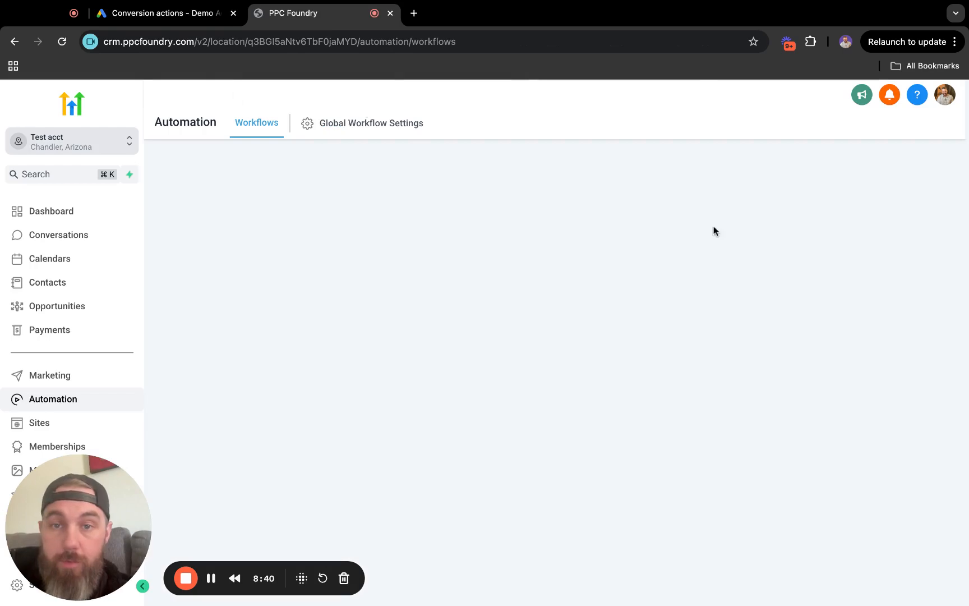
{"action": "left_click", "coordinate": [908, 178]}
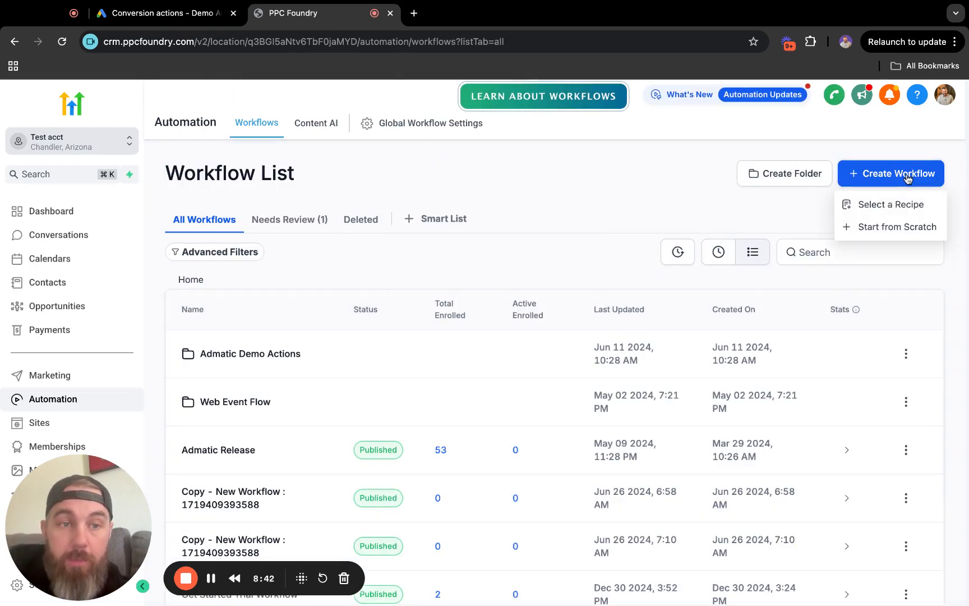
{"action": "left_click", "coordinate": [891, 206]}
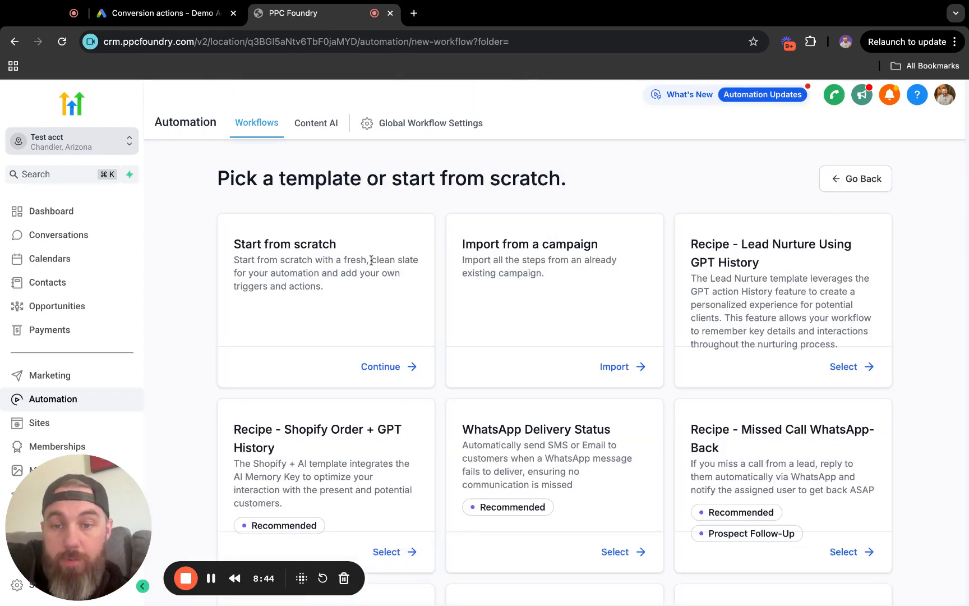
{"action": "left_click", "coordinate": [385, 368]}
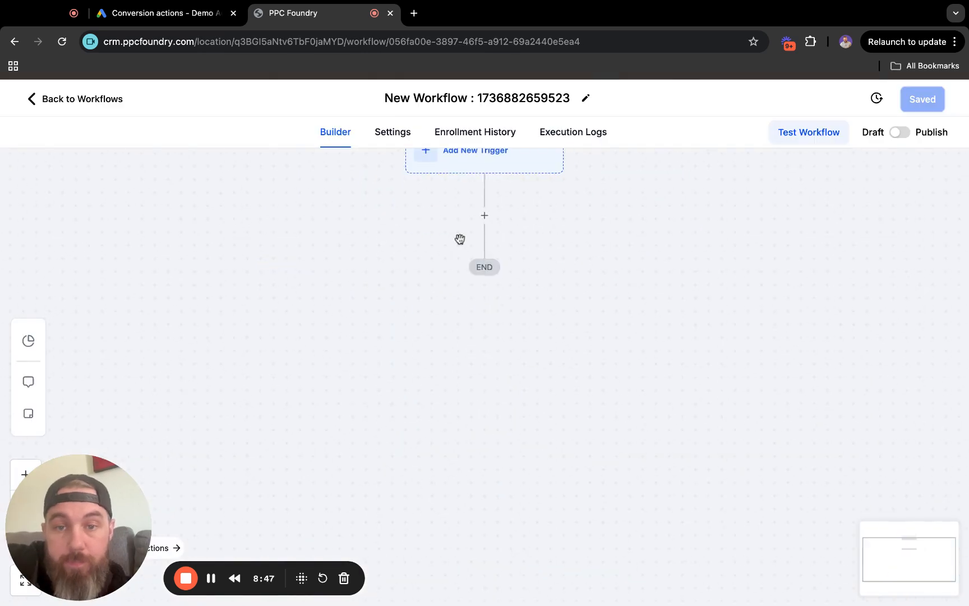
- Add an Add To Google AdWords action to the new workflow using the "Won The Sale" conversion, and save the action
{"action": "left_click", "coordinate": [489, 152]}
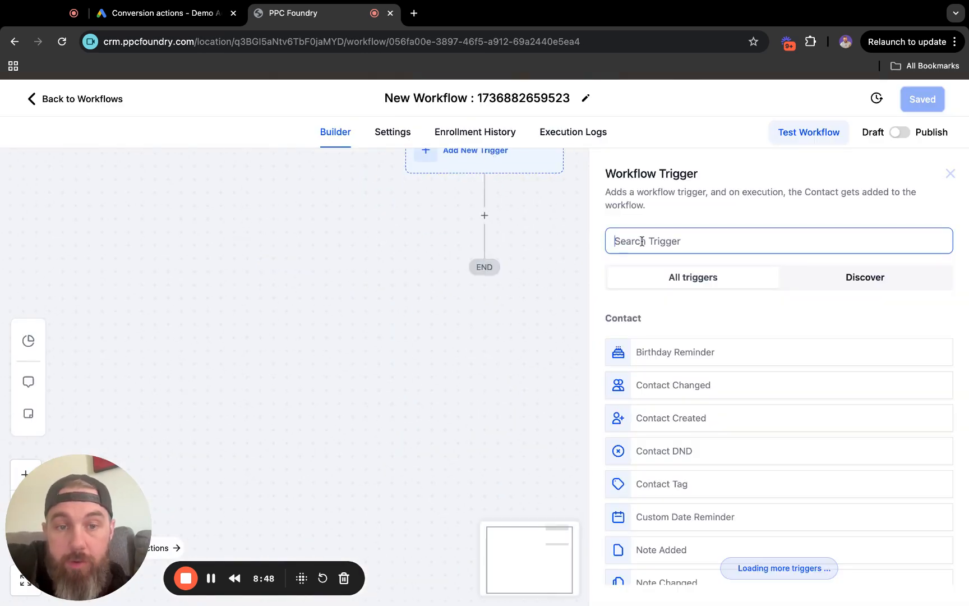
{"action": "scroll", "coordinate": [433, 252], "scroll_direction": "up", "scroll_amount": 3}
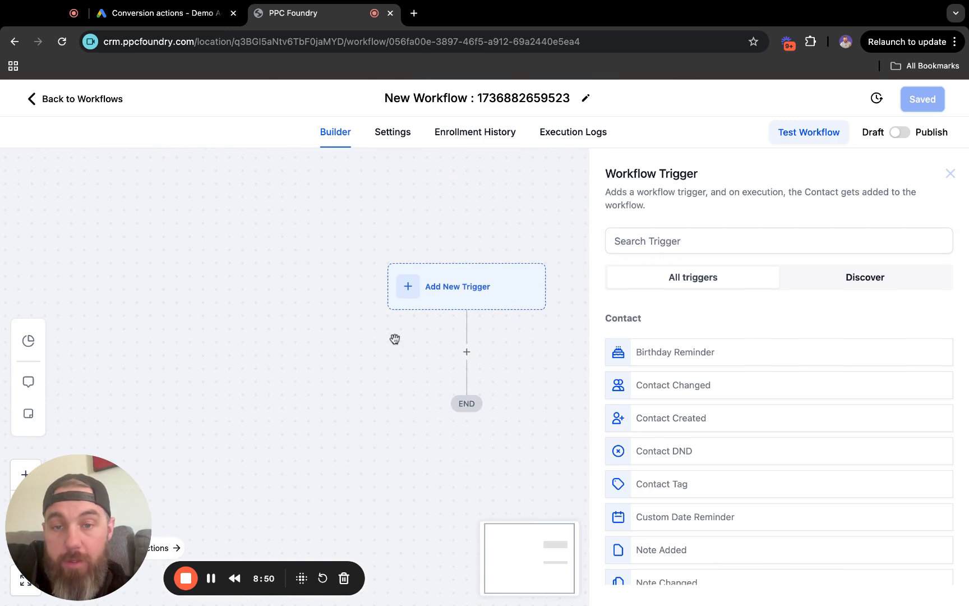
{"action": "scroll", "coordinate": [395, 339], "scroll_direction": "right", "scroll_amount": 2}
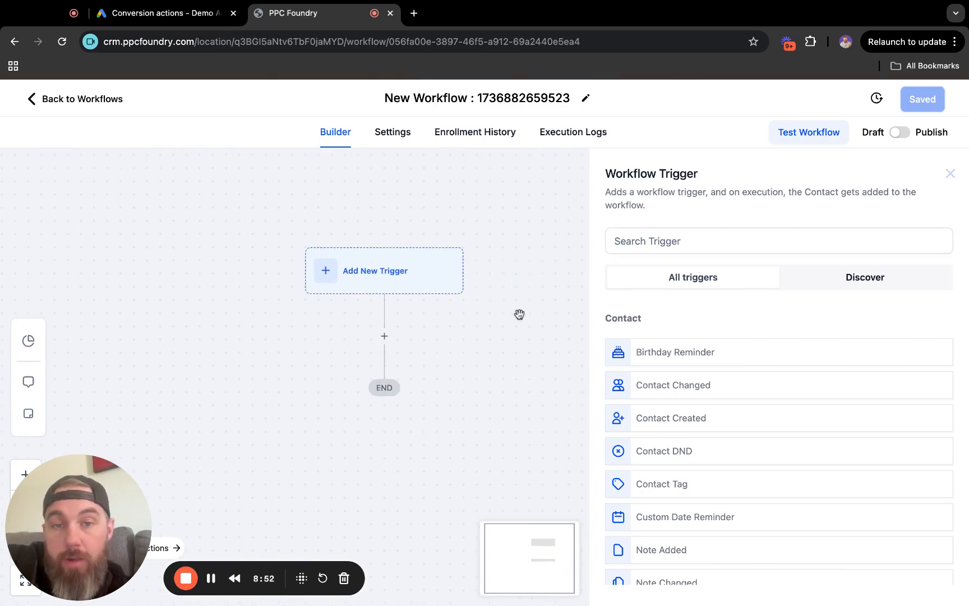
{"action": "left_click", "coordinate": [383, 337]}
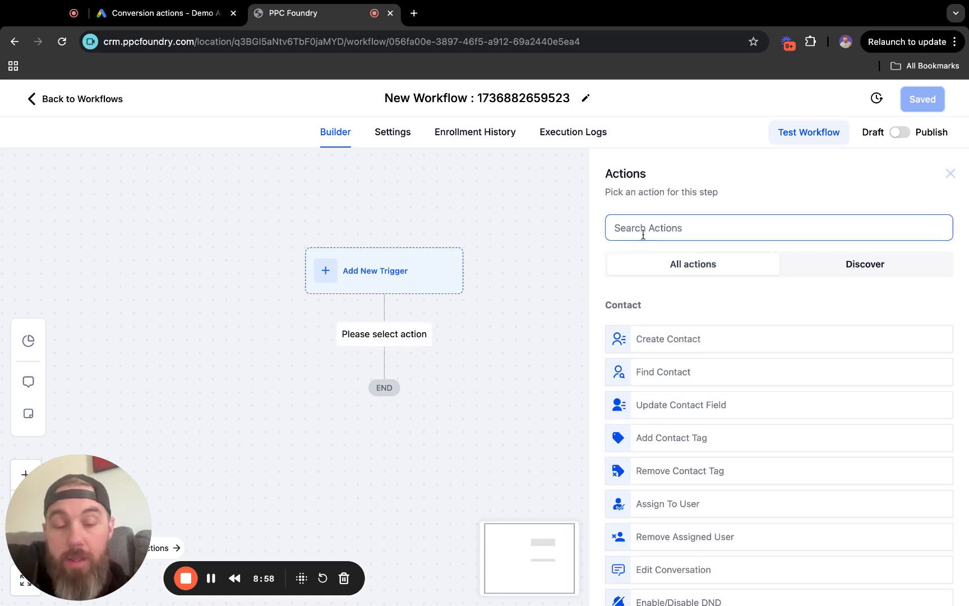
{"action": "type", "text": "Google"}
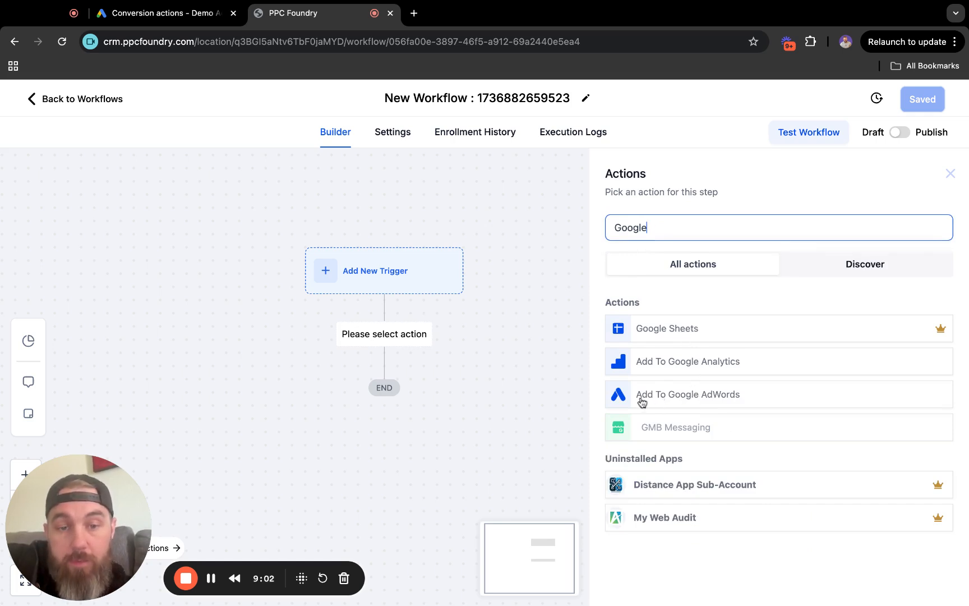
{"action": "left_click", "coordinate": [727, 397]}
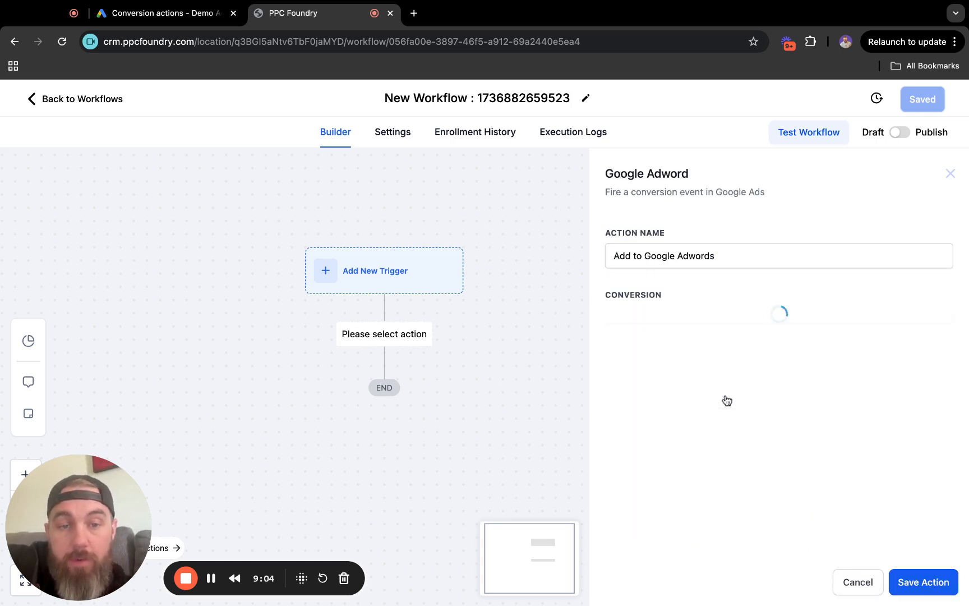
{"action": "left_click", "coordinate": [667, 320]}
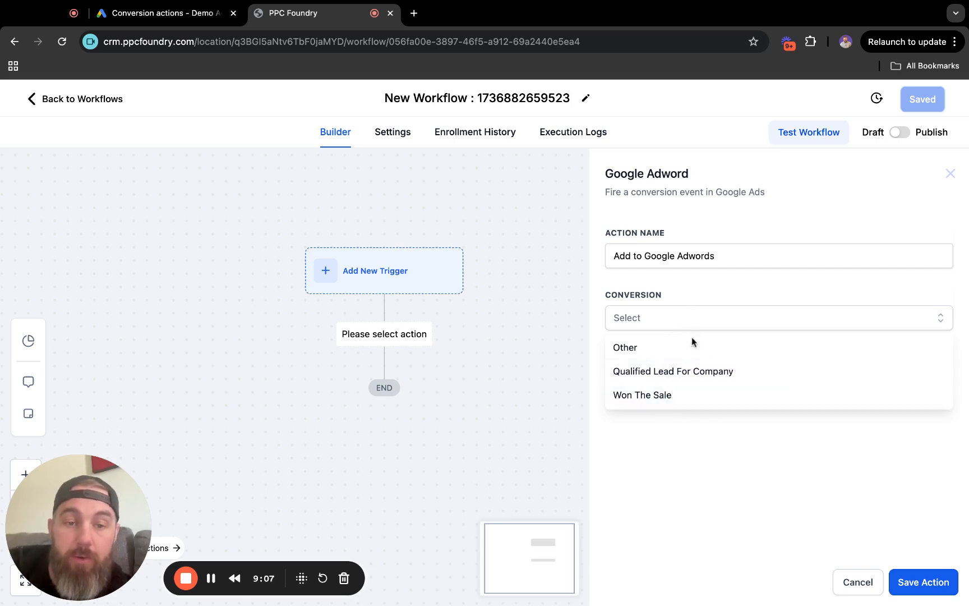
{"action": "left_click", "coordinate": [667, 399]}
{"action": "left_click", "coordinate": [911, 588]}
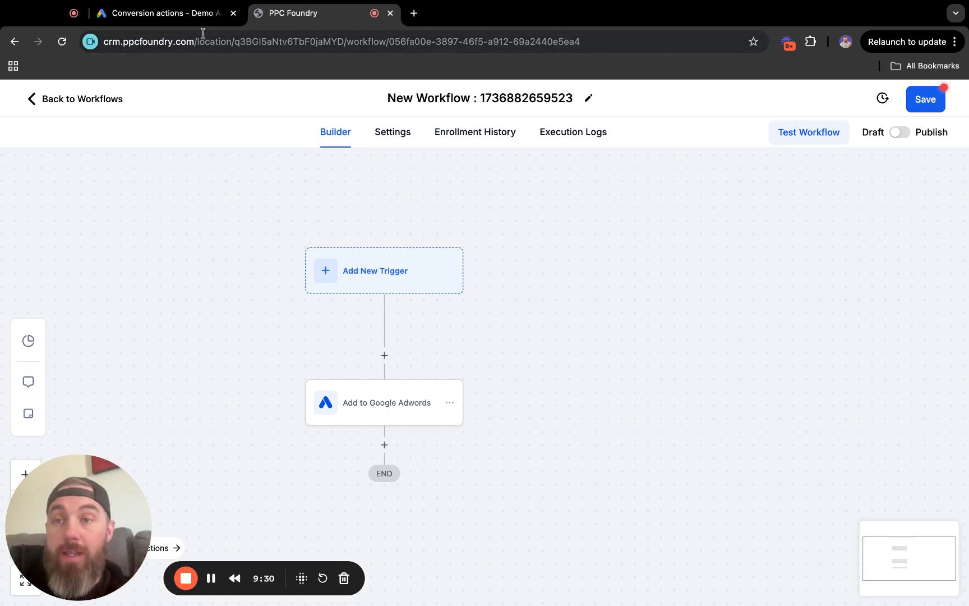
- Switch to Google Ads, start another CRM import conversion action tracking clicks with data source setup skipped, and open the conversion goal choices
{"action": "left_click", "coordinate": [191, 12]}
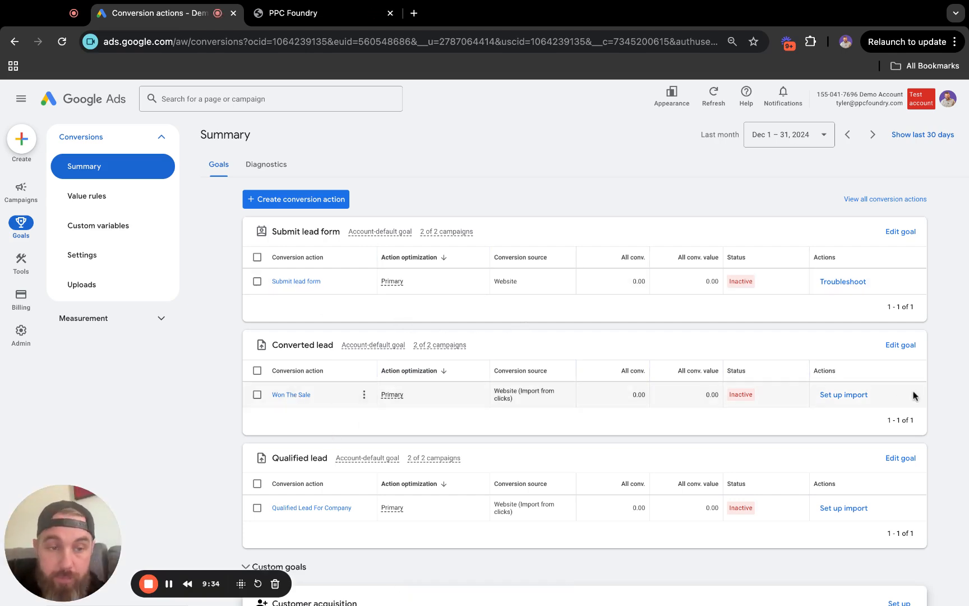
{"action": "left_click", "coordinate": [314, 199]}
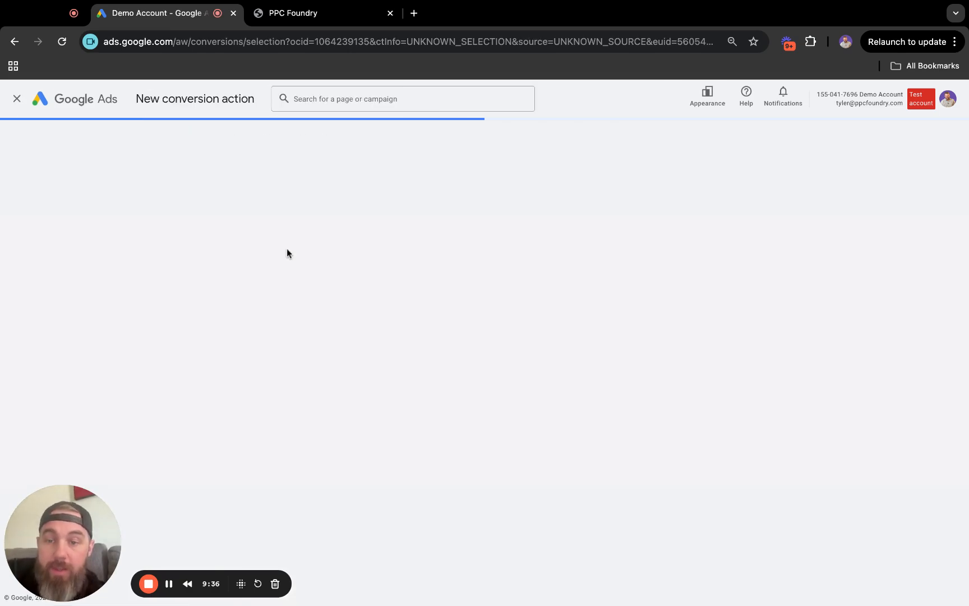
{"action": "left_click", "coordinate": [705, 283]}
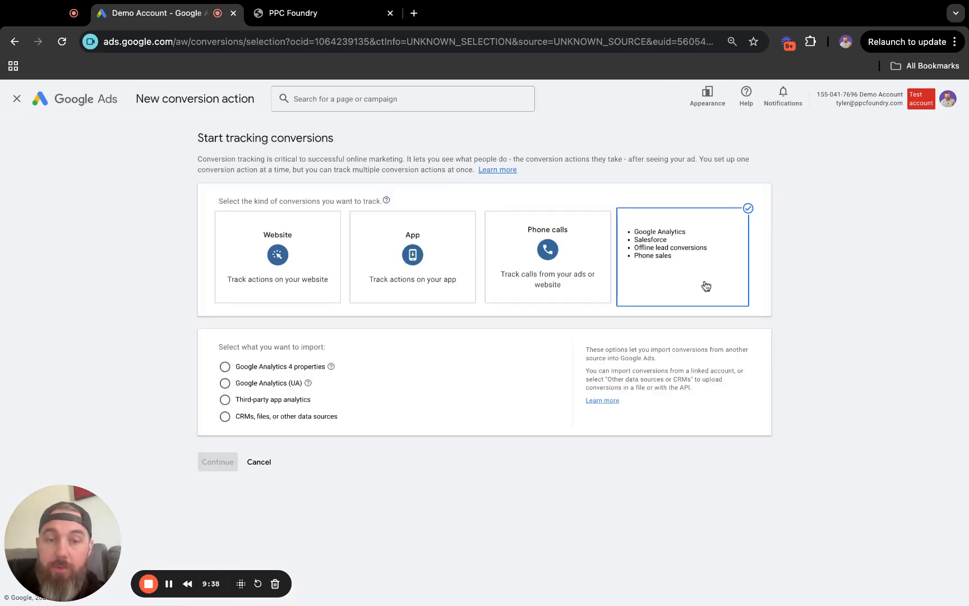
{"action": "left_click", "coordinate": [294, 418]}
{"action": "left_click", "coordinate": [291, 452]}
{"action": "left_click", "coordinate": [297, 434]}
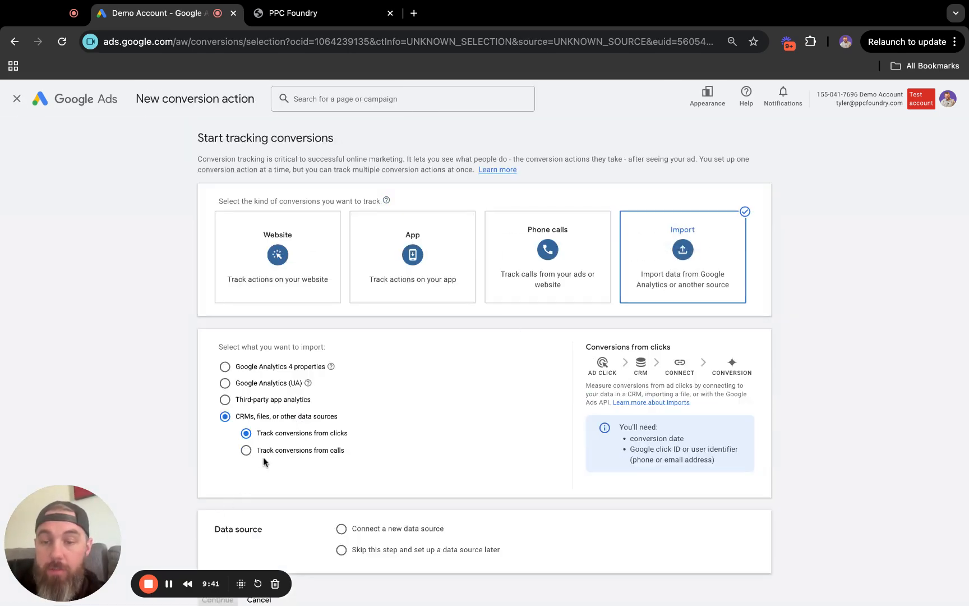
{"action": "scroll", "coordinate": [264, 459], "scroll_direction": "down", "scroll_amount": 1}
{"action": "left_click", "coordinate": [400, 511]}
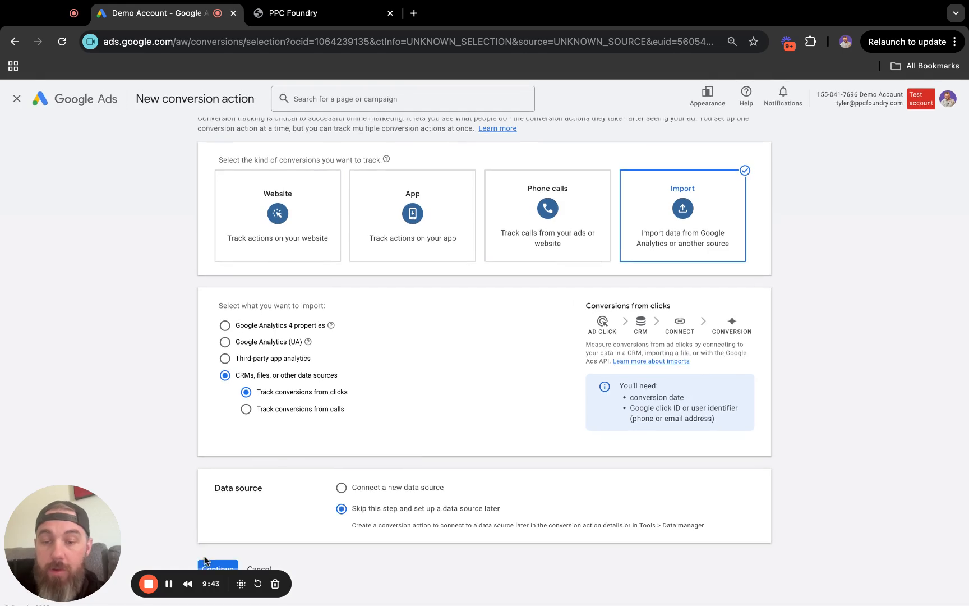
{"action": "left_click", "coordinate": [208, 561]}
{"action": "left_click", "coordinate": [316, 377]}
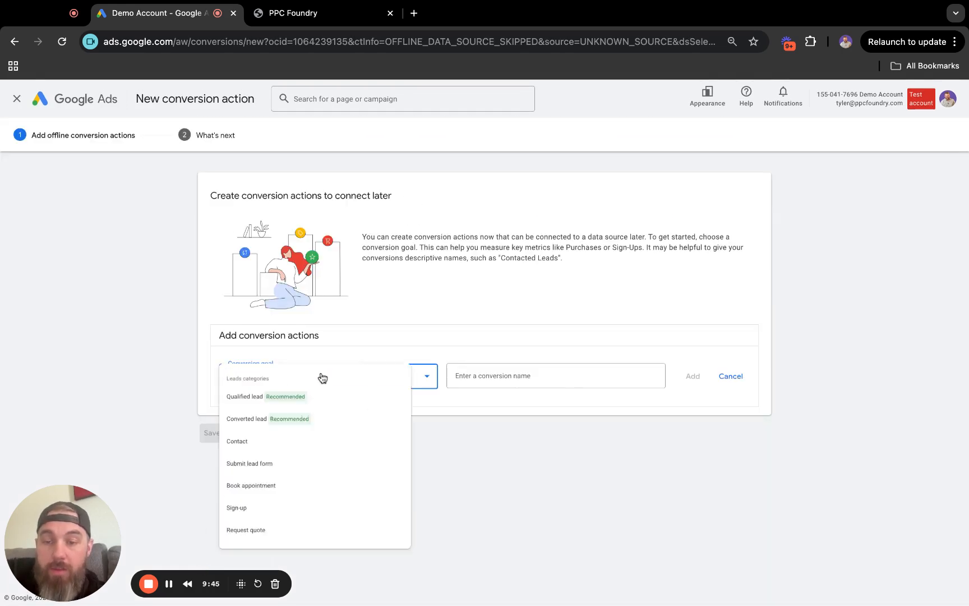